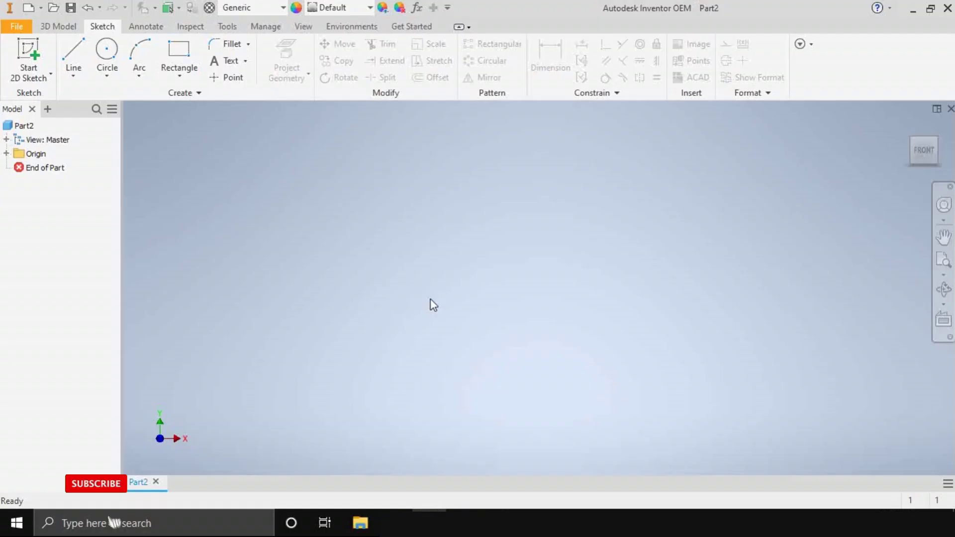
- Start a 2D sketch on the XY plane and begin the profile at the origin
click(73, 47)
click(577, 251)
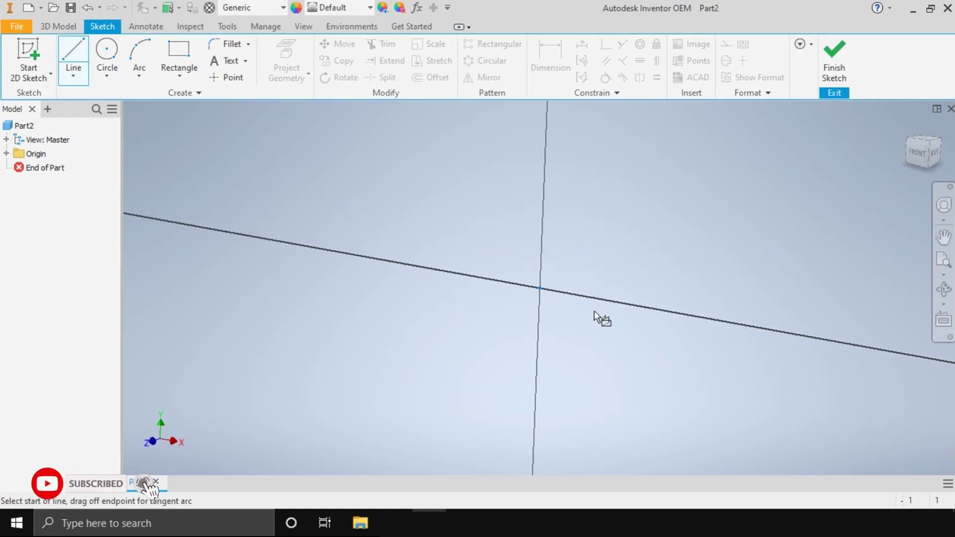
click(540, 288)
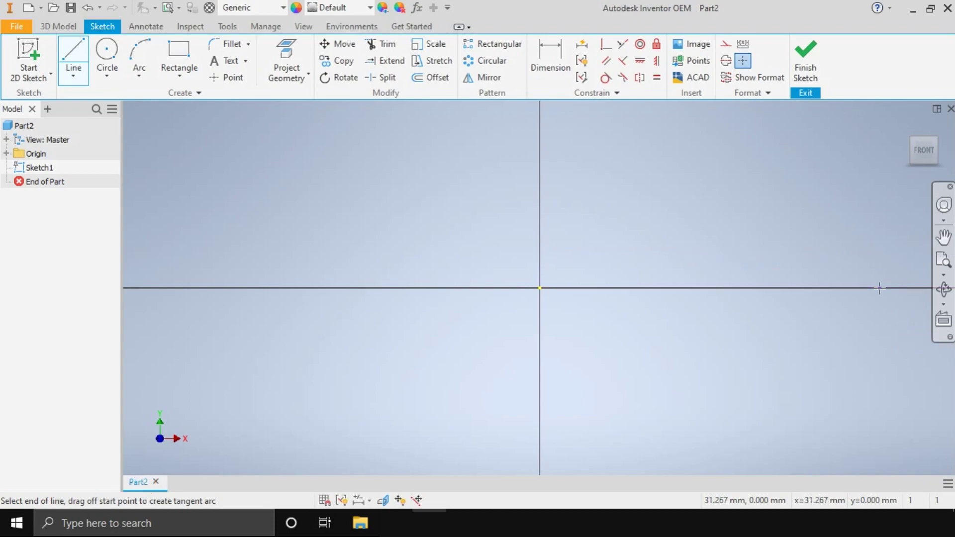
scroll(846, 294, down, 10)
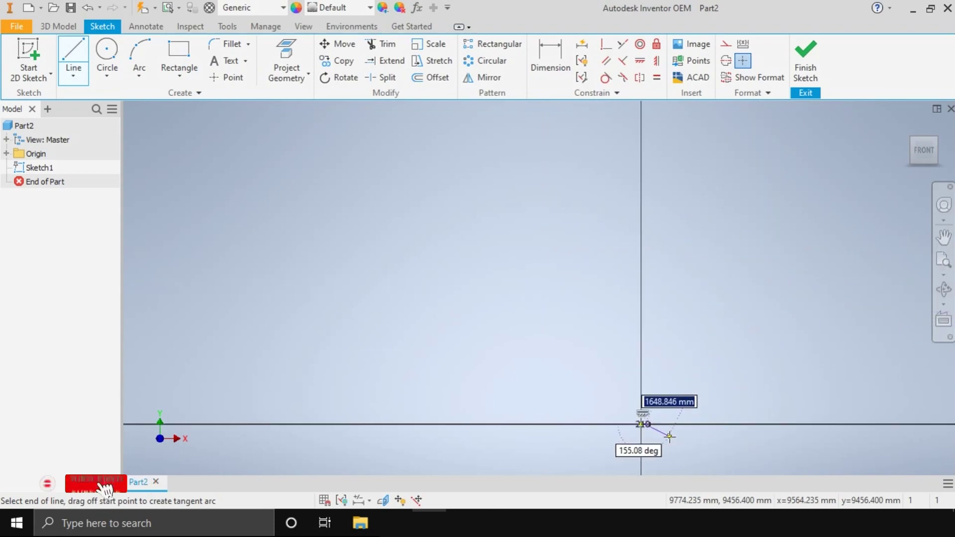
scroll(647, 425, up, 8)
scroll(547, 388, up, 3)
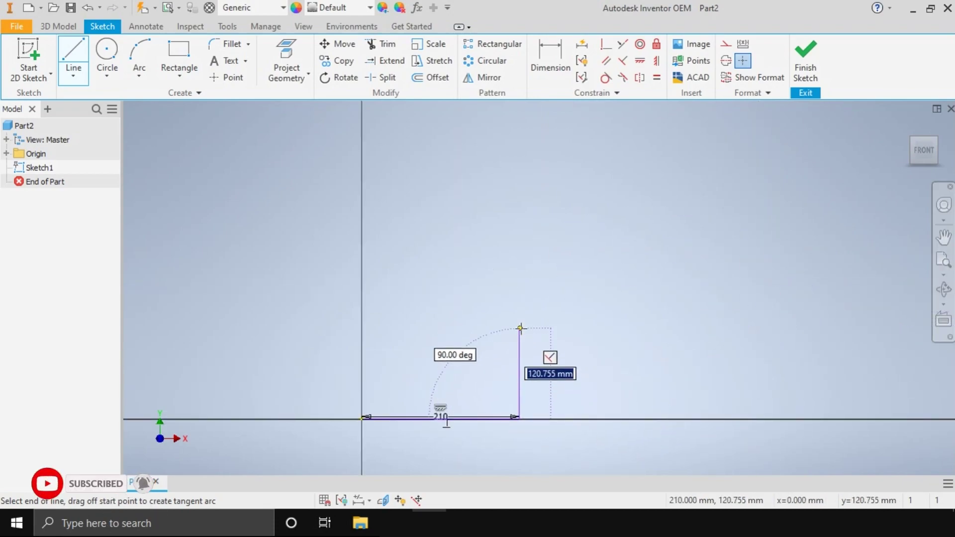
- Draw the stepped profile segments 60, 25, 80, 60 top and 20 drop
key(Return)
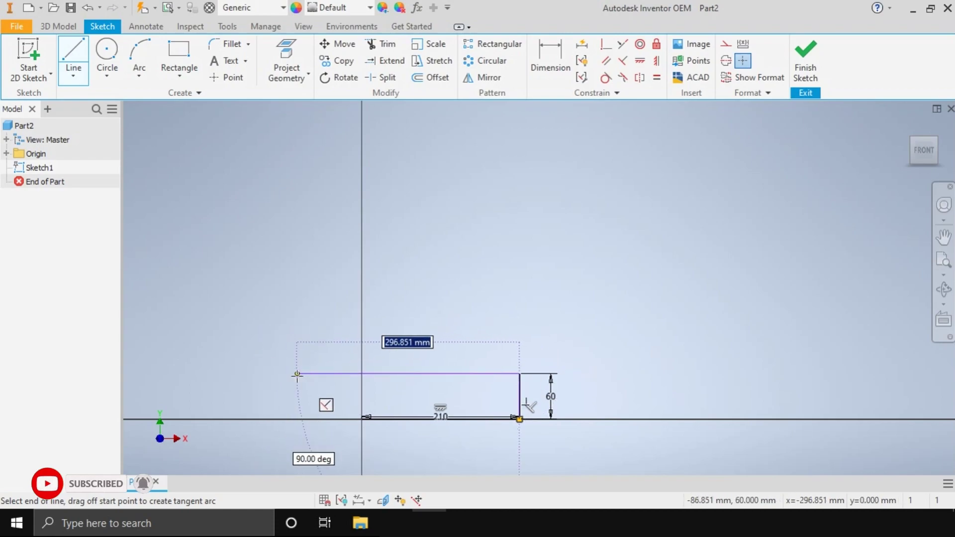
key(Return)
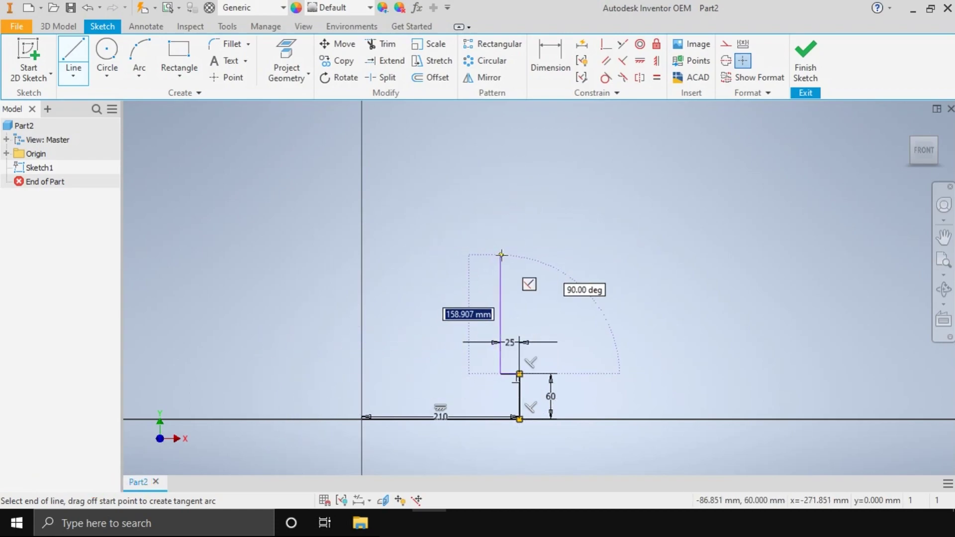
text(80)
key(Return)
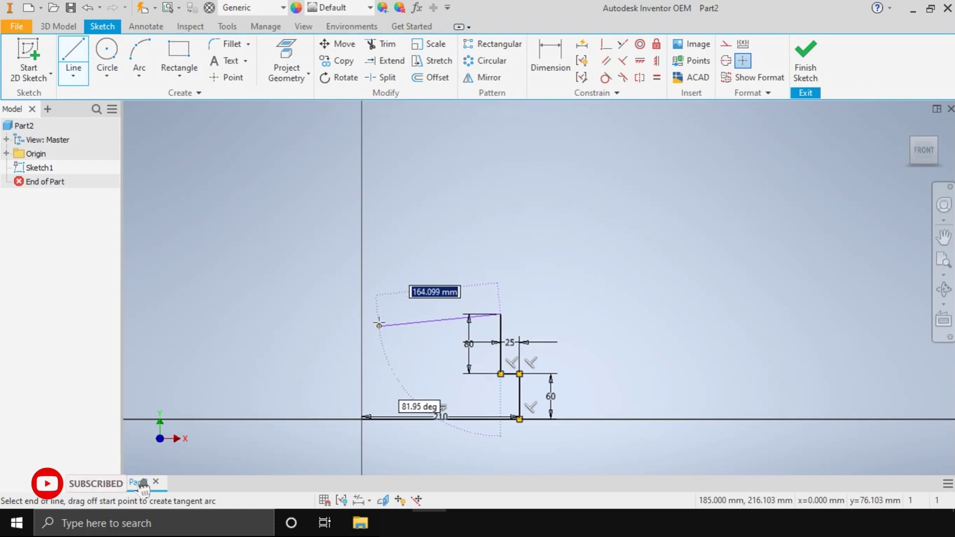
text(60)
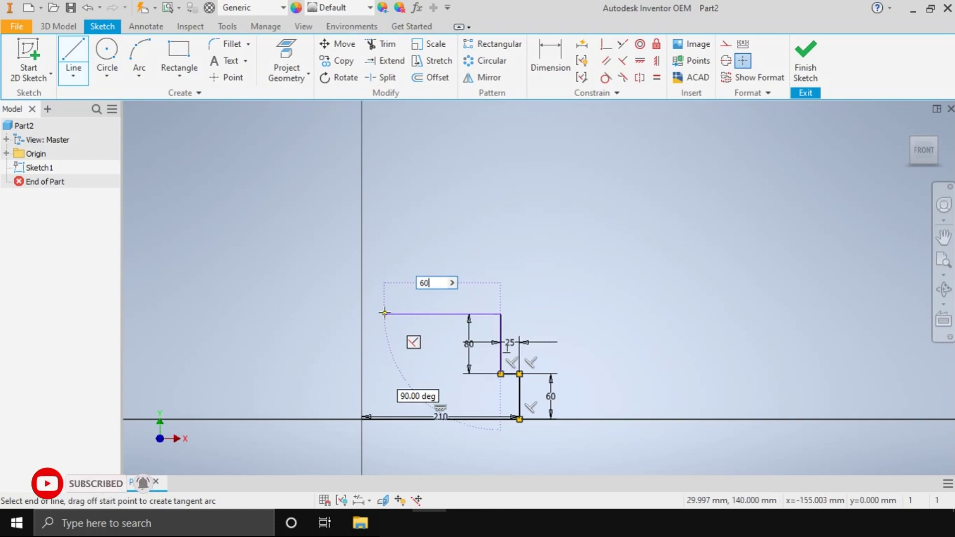
key(Return)
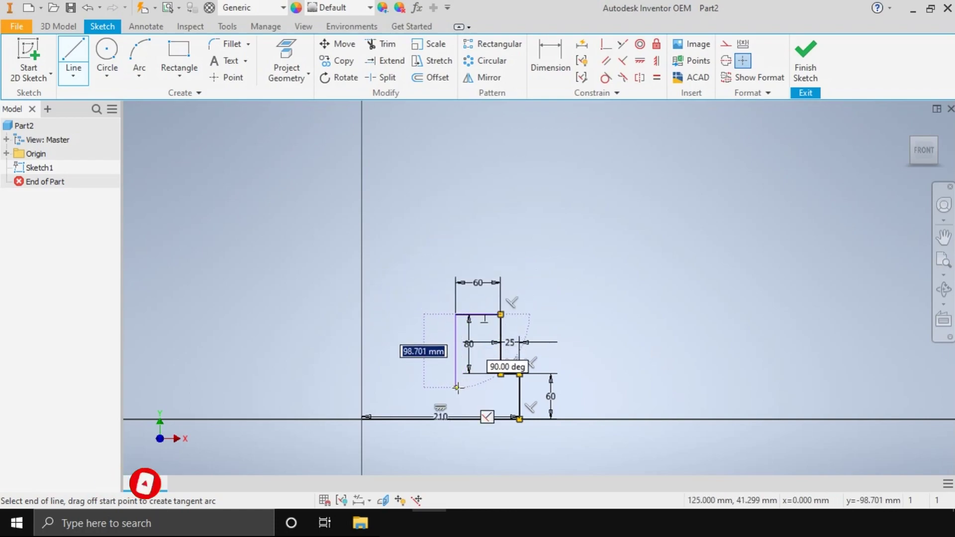
text(20)
key(Return)
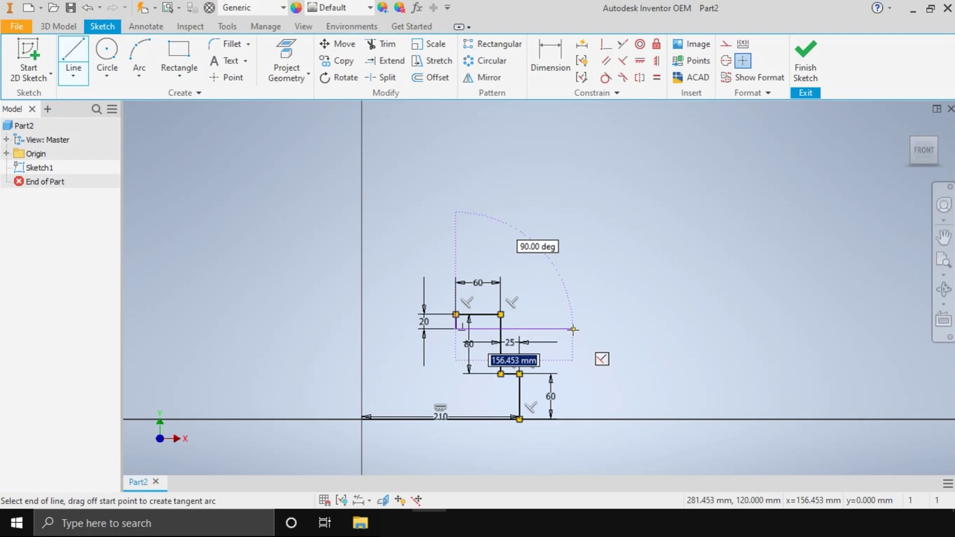
- End the outline and start a new line chain at the origin
key(Escape)
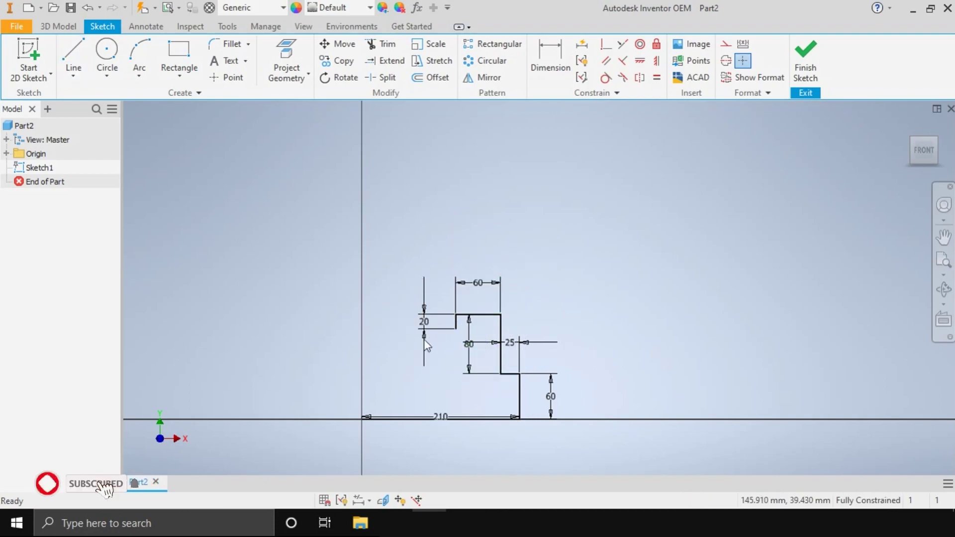
key(l)
click(362, 419)
text(25)
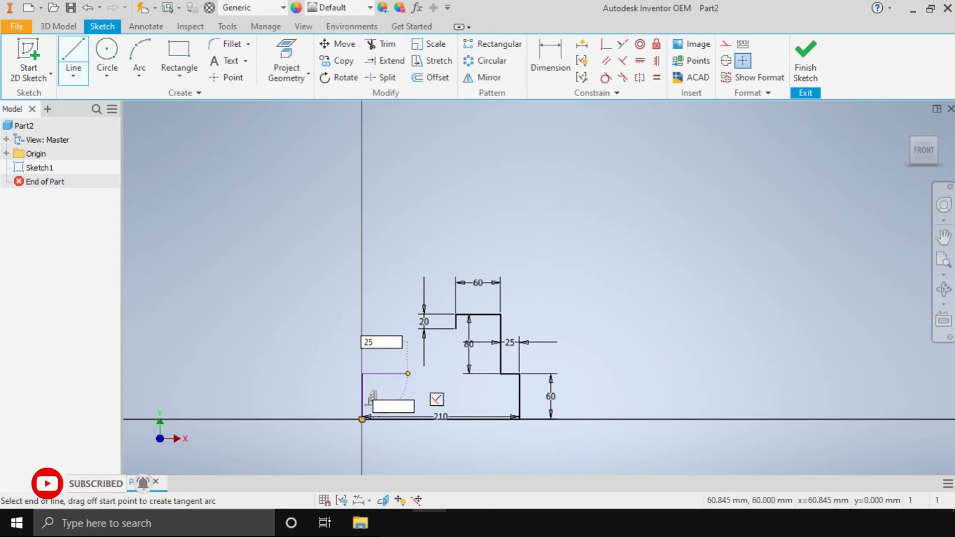
- Draw the matching left steps: 25, 80, 60 top, 20 drop and 40
key(Return)
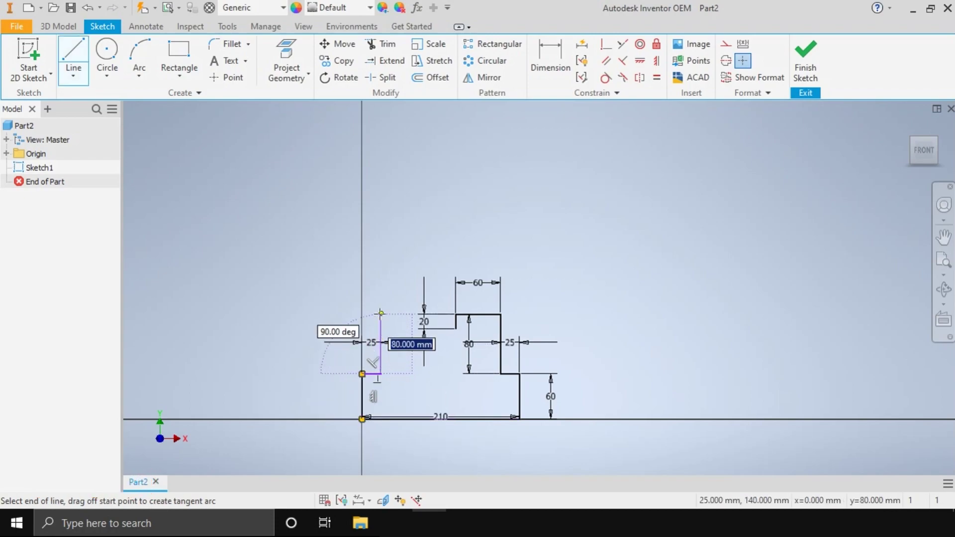
click(381, 313)
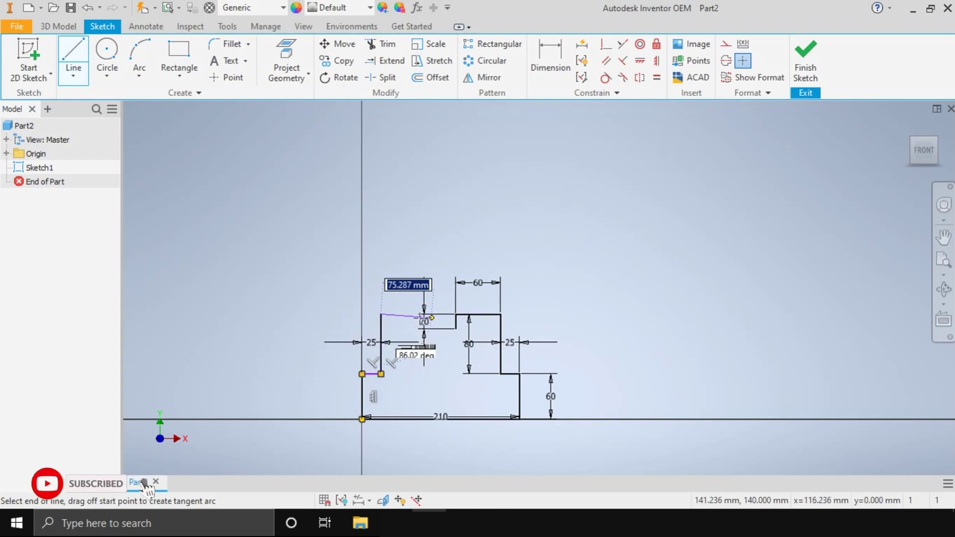
text(60)
key(Return)
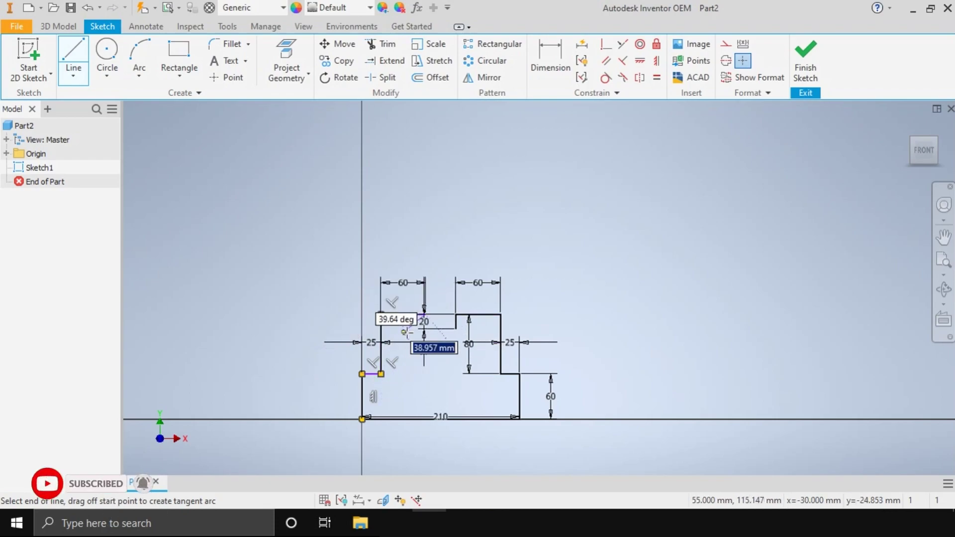
click(424, 328)
click(456, 329)
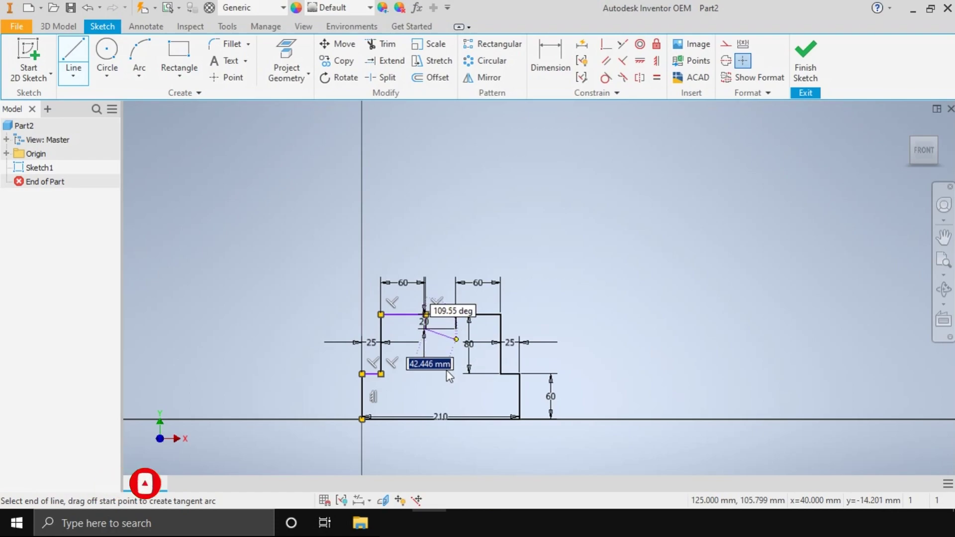
click(457, 314)
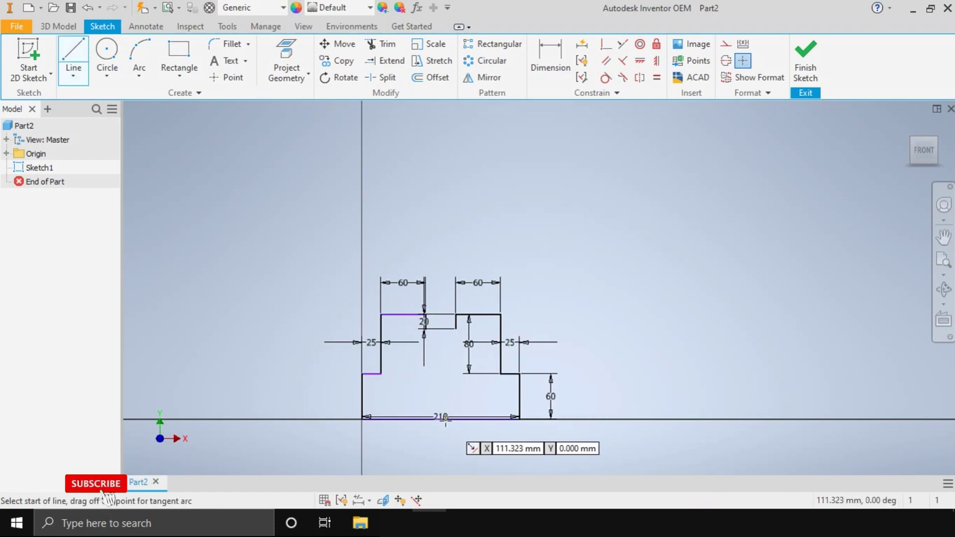
- Draw the central T-slot with 60 sides and two 45 segments
click(441, 418)
click(441, 373)
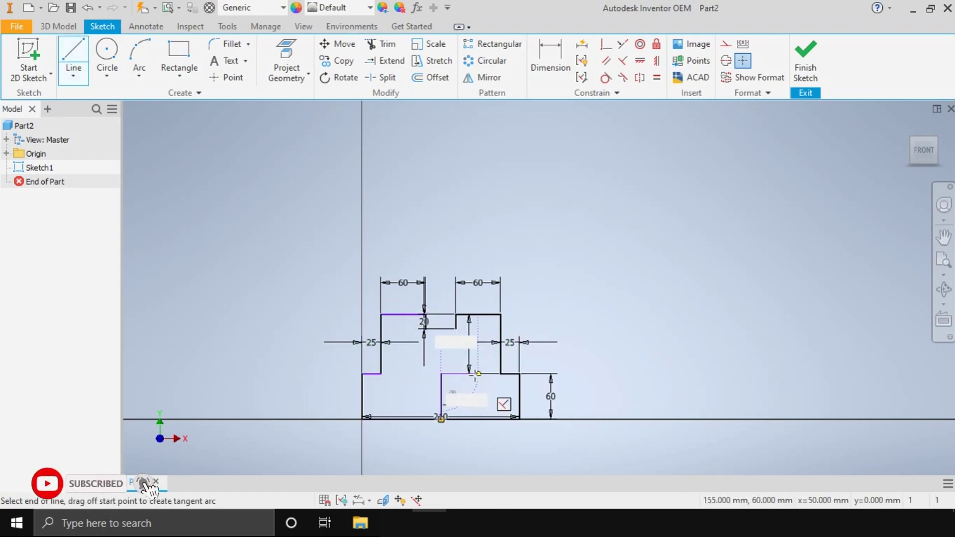
text(45)
key(Return)
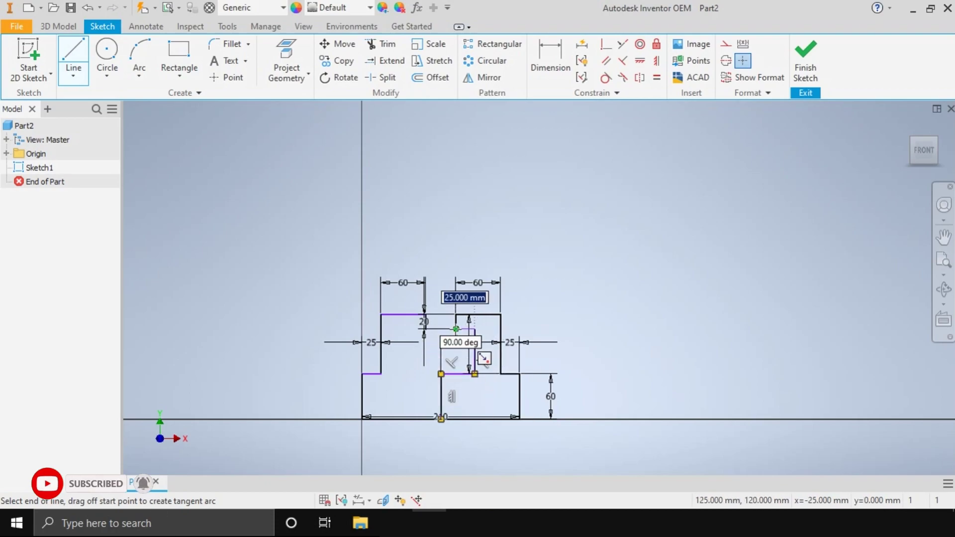
click(456, 329)
click(441, 373)
text(5)
key(Return)
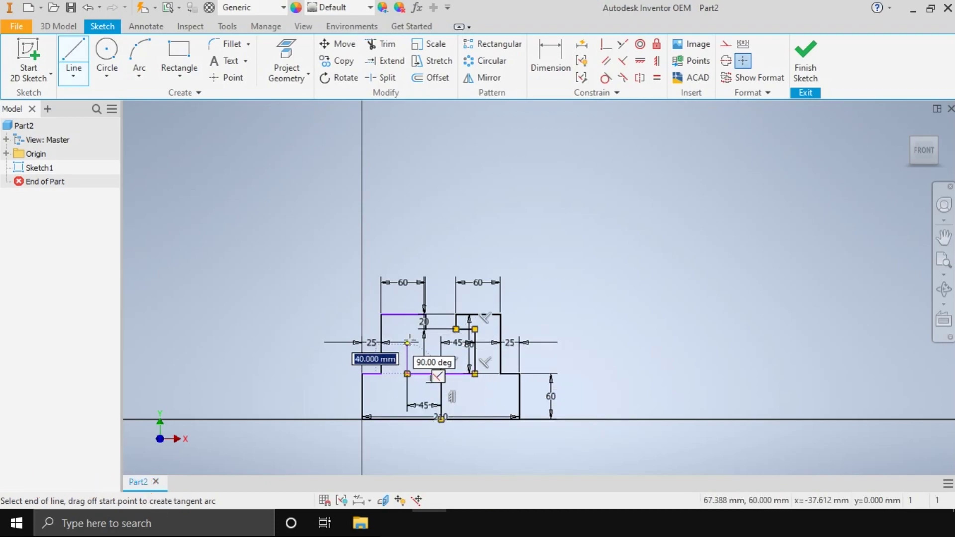
click(408, 329)
click(425, 328)
key(Escape)
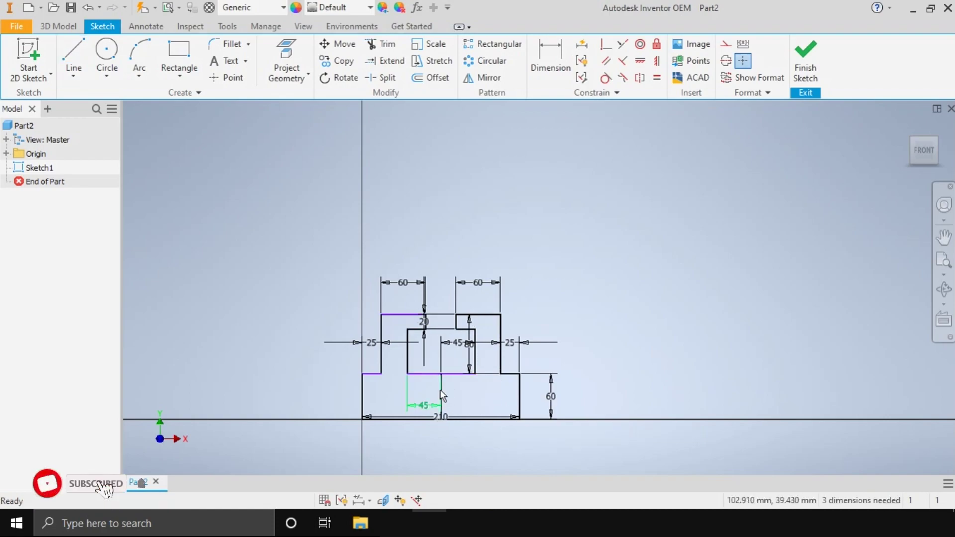
scroll(460, 337, up, 3)
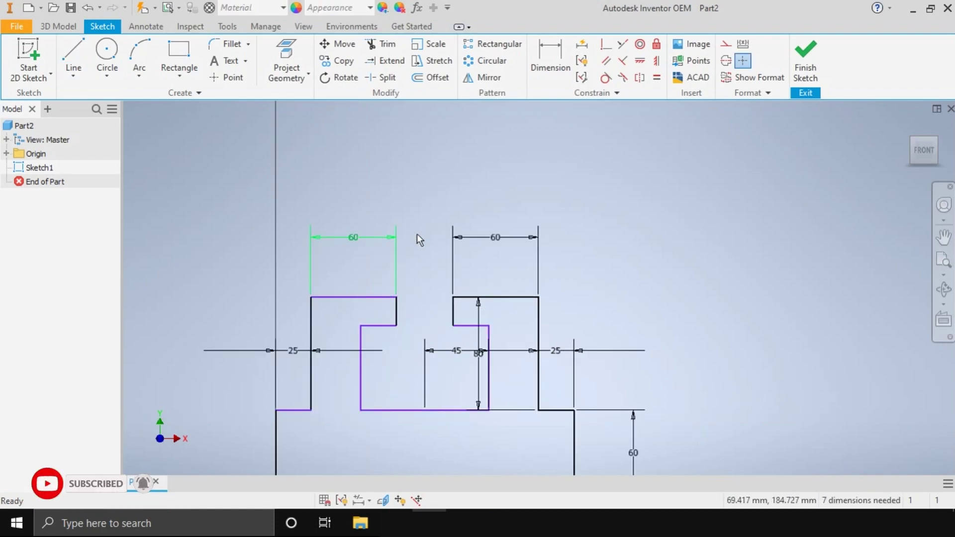
- Add a 90-diameter circle on the bottom edge and trim it into a semicircular arch
scroll(509, 447, down, 3)
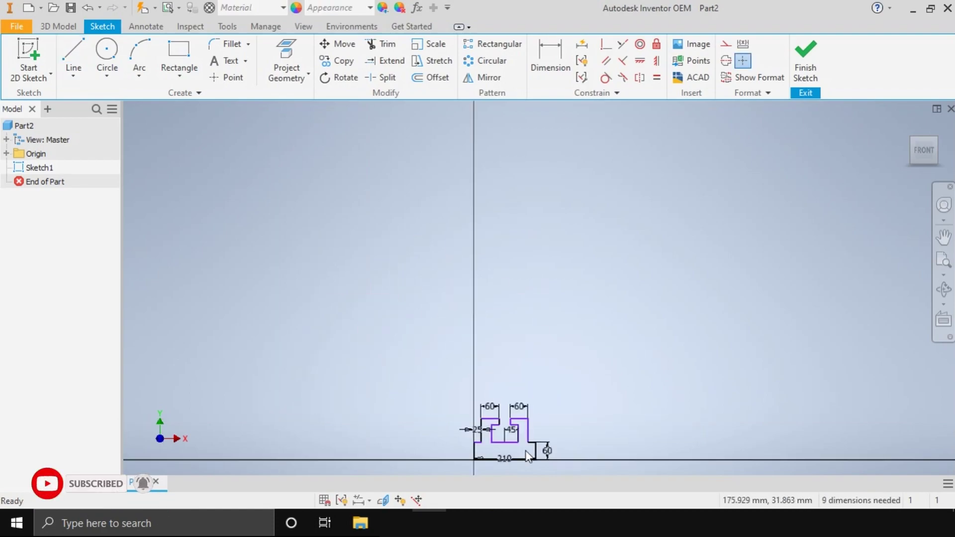
click(113, 49)
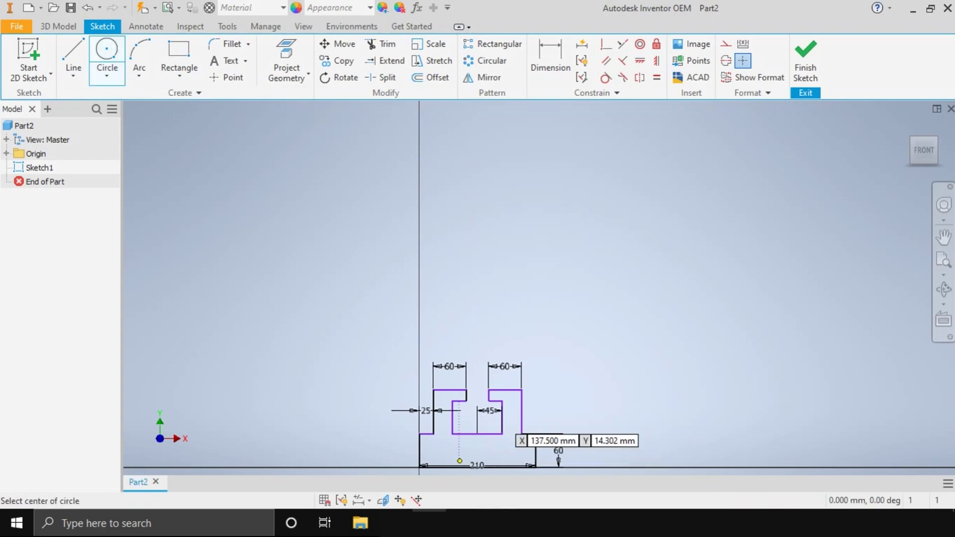
scroll(495, 468, up, 4)
click(433, 471)
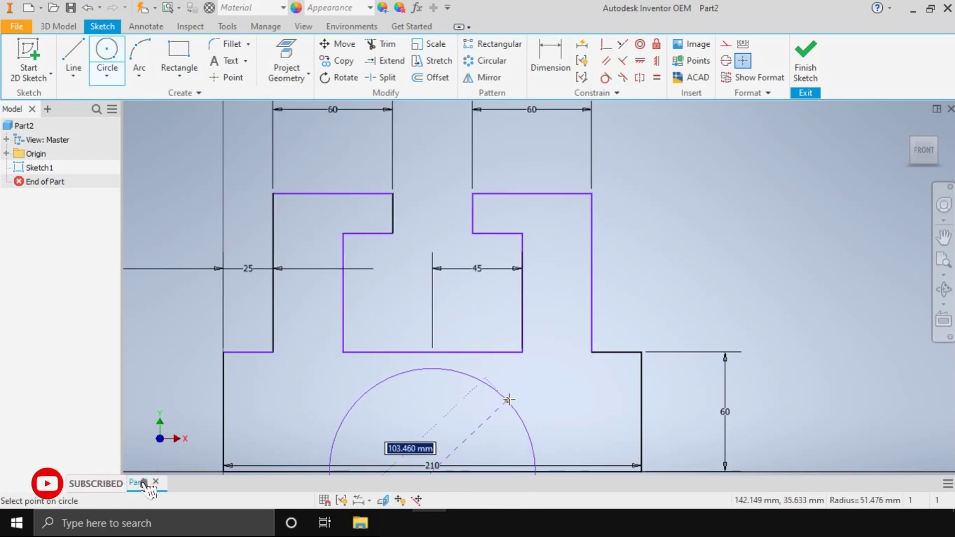
text(90)
key(Return)
scroll(424, 224, down, 3)
scroll(426, 309, up, 2)
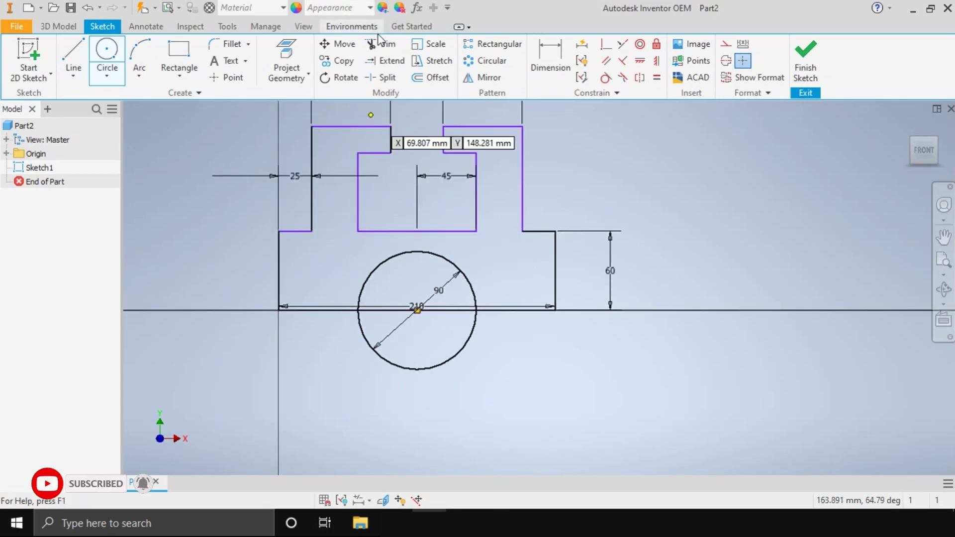
click(382, 44)
click(433, 366)
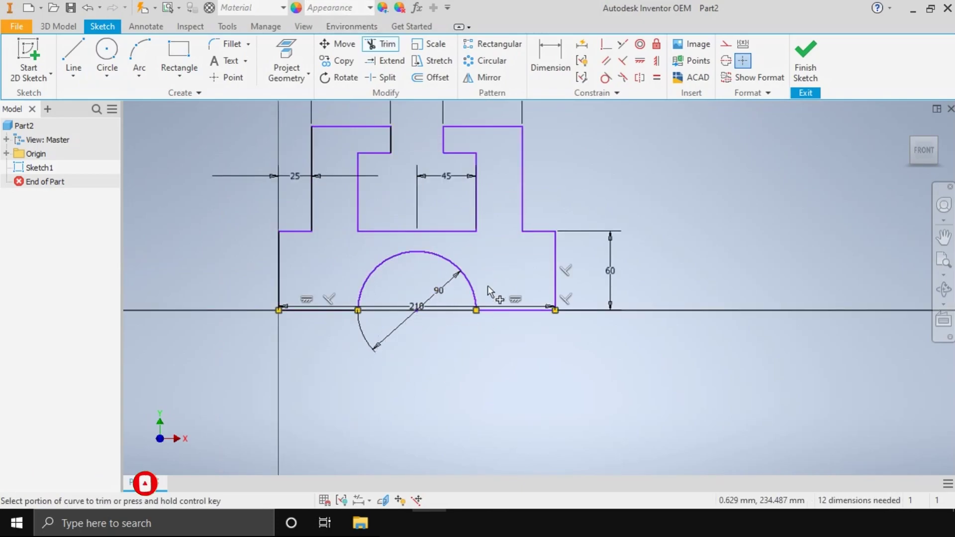
key(Escape)
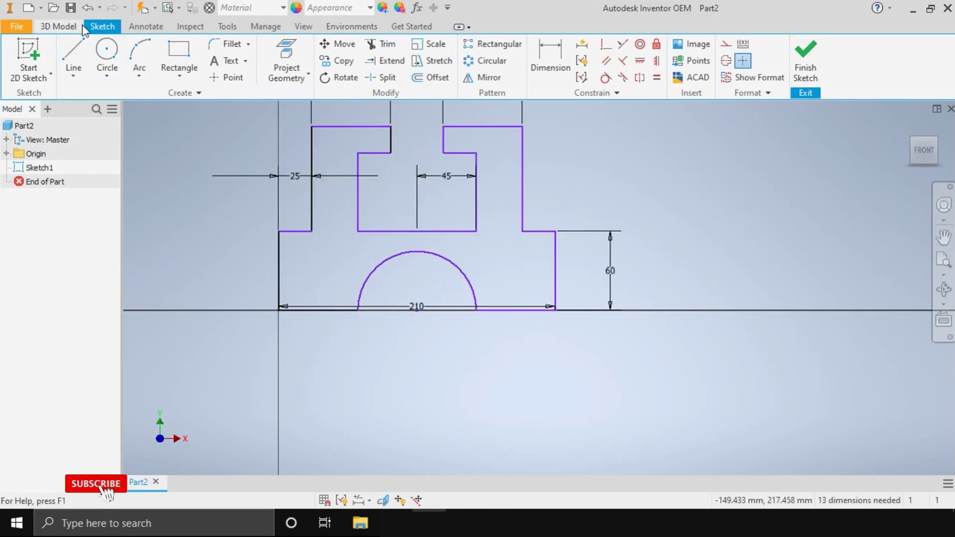
- Extrude the profile 105 mm and pick the top face for a new sketch
click(58, 26)
click(73, 55)
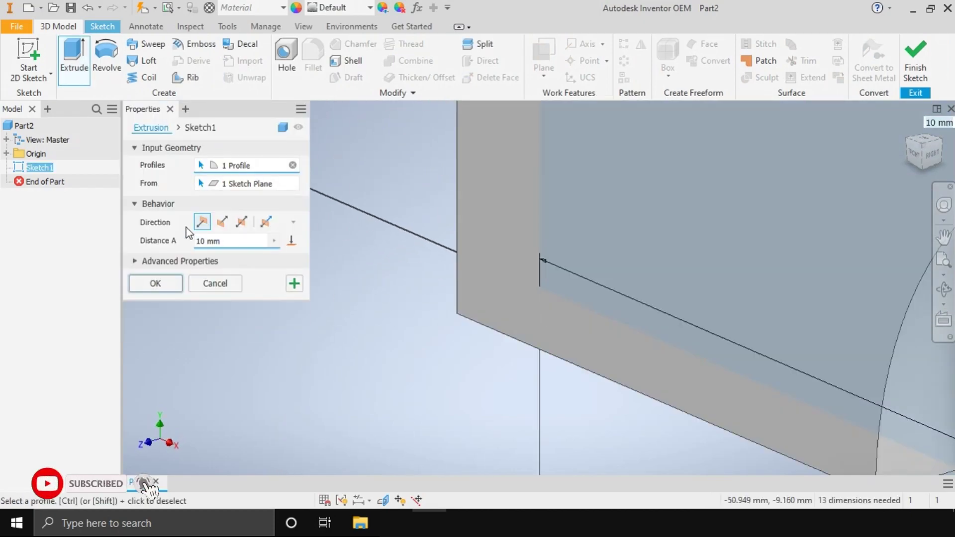
drag(247, 242, 178, 243)
text(5)
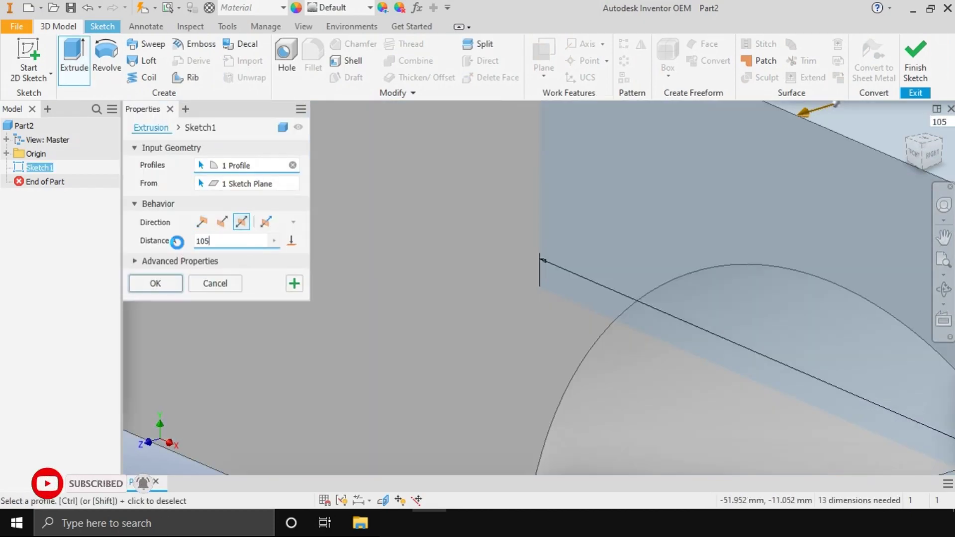
key(Return)
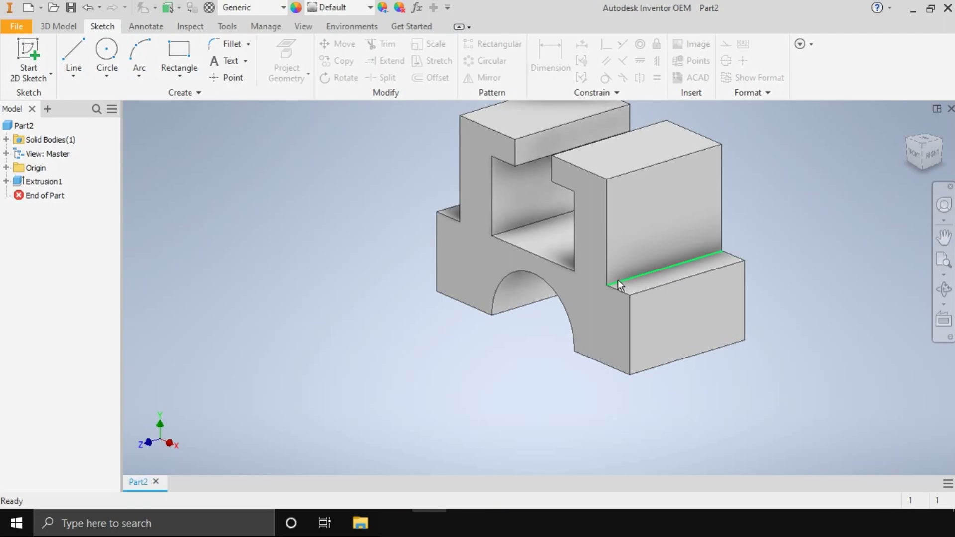
click(645, 157)
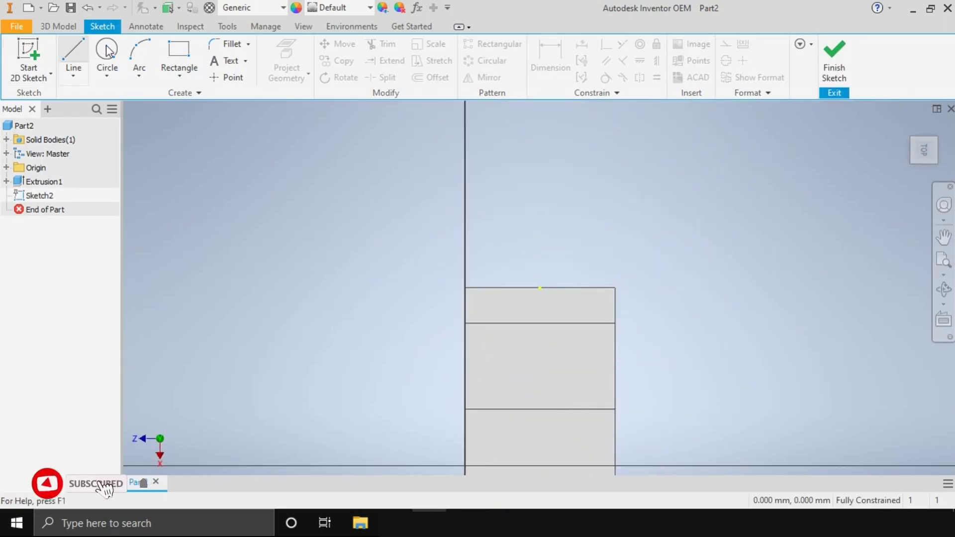
- Sketch a vertical line across the top face with a circle centred on it
key(c)
key(l)
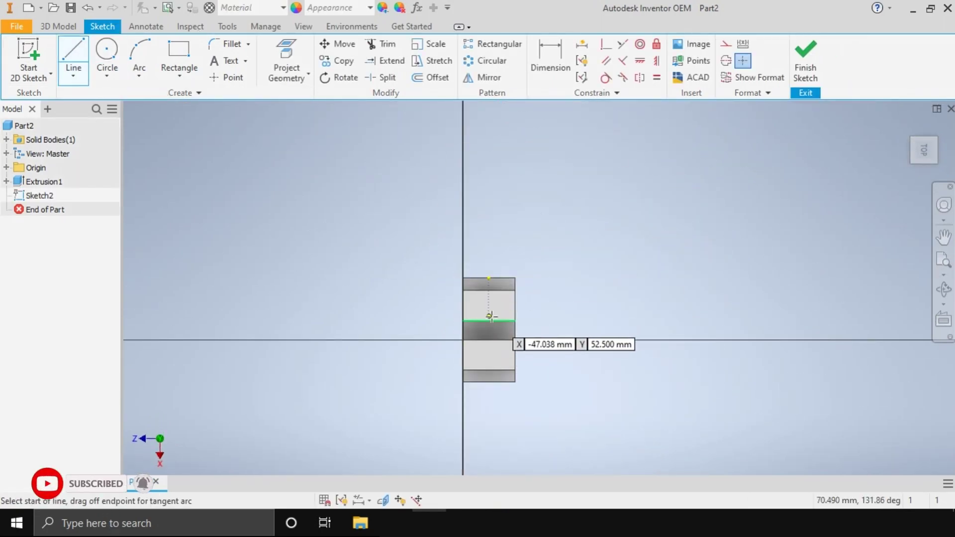
scroll(493, 321, down, 3)
scroll(493, 321, down, 2)
click(478, 316)
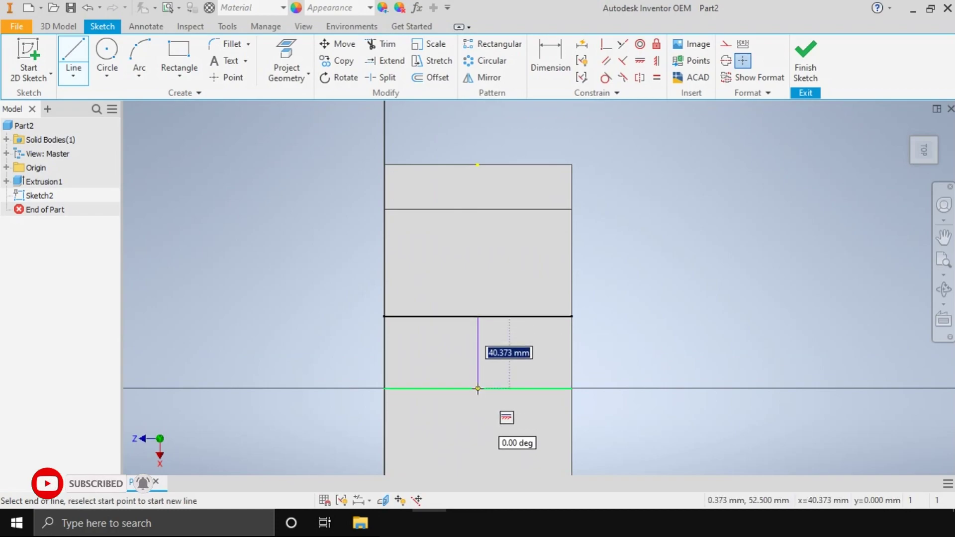
click(478, 389)
key(c)
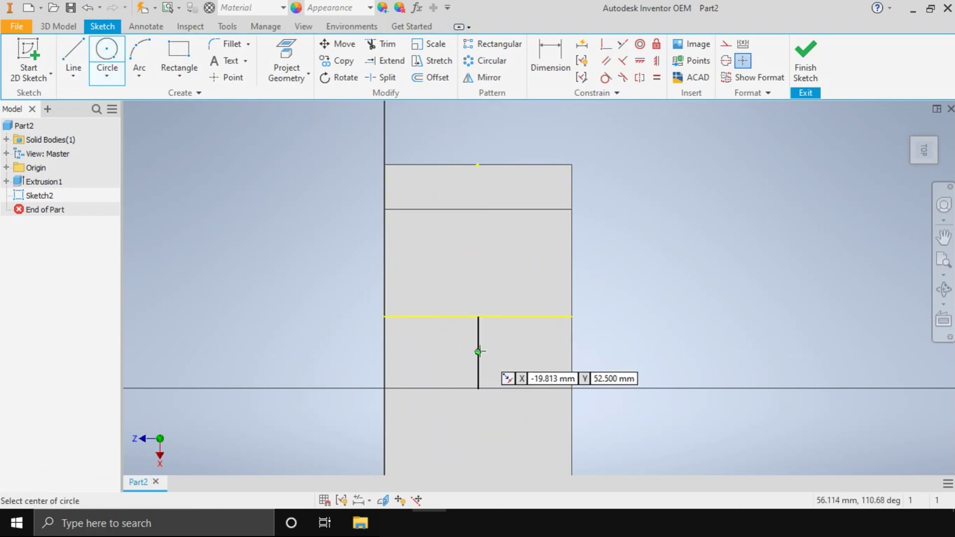
click(478, 352)
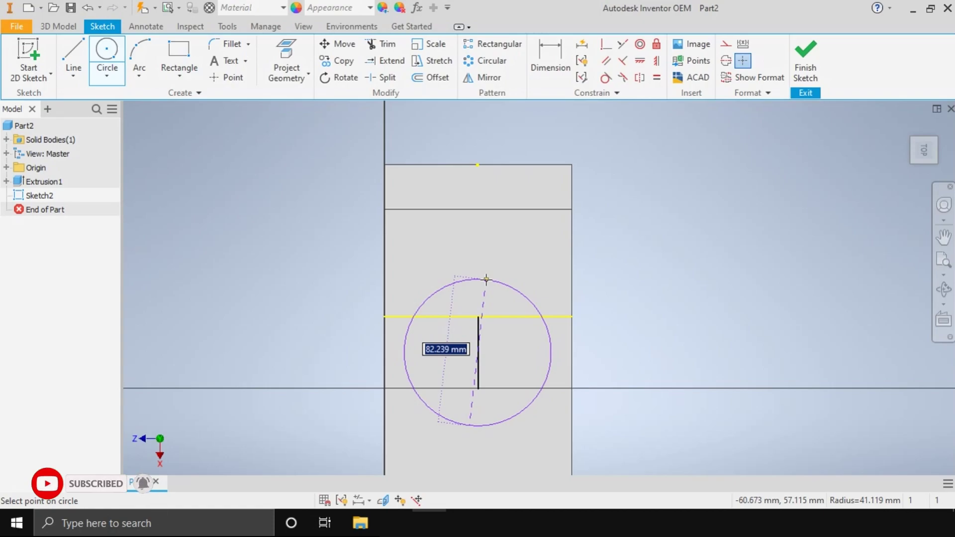
click(486, 279)
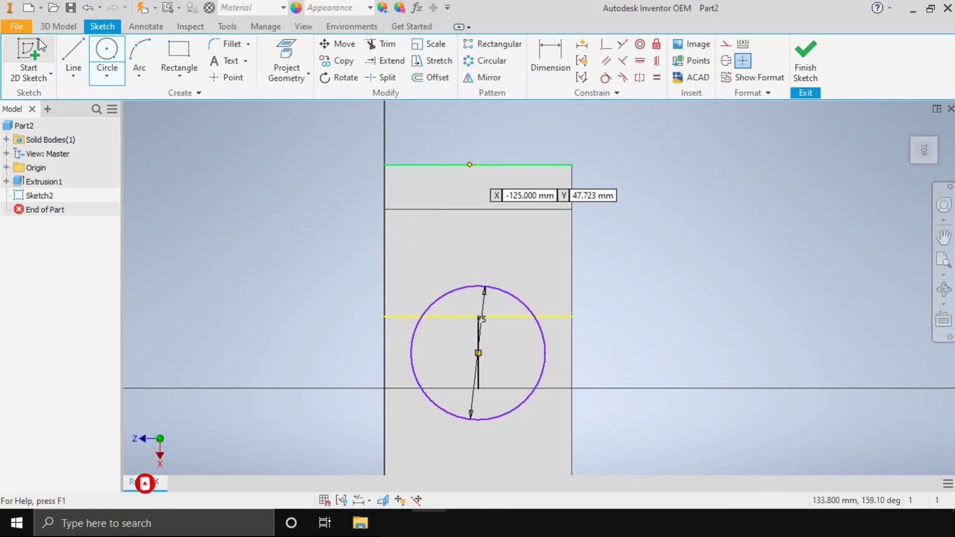
- Cut-extrude both halves of the circle 30 mm deep into the block
key(e)
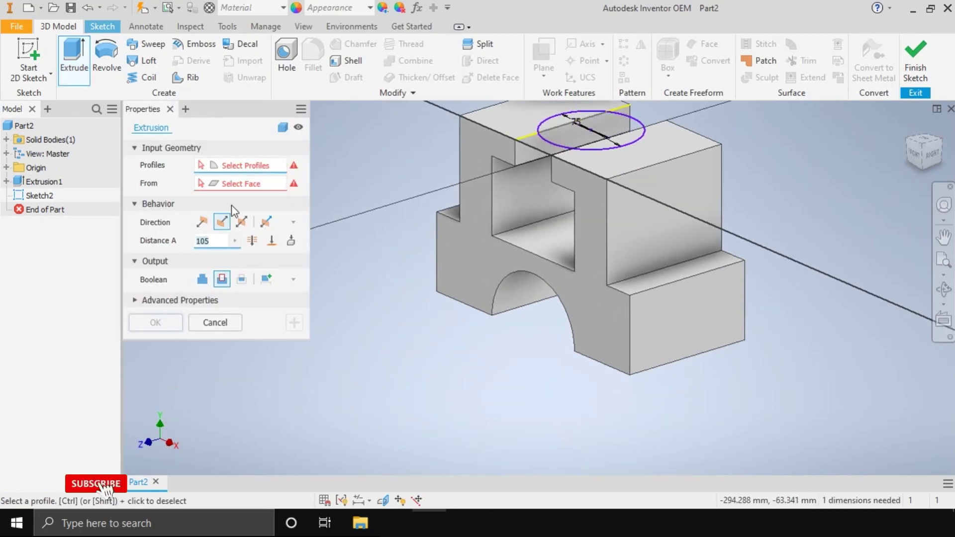
click(570, 122)
click(547, 142)
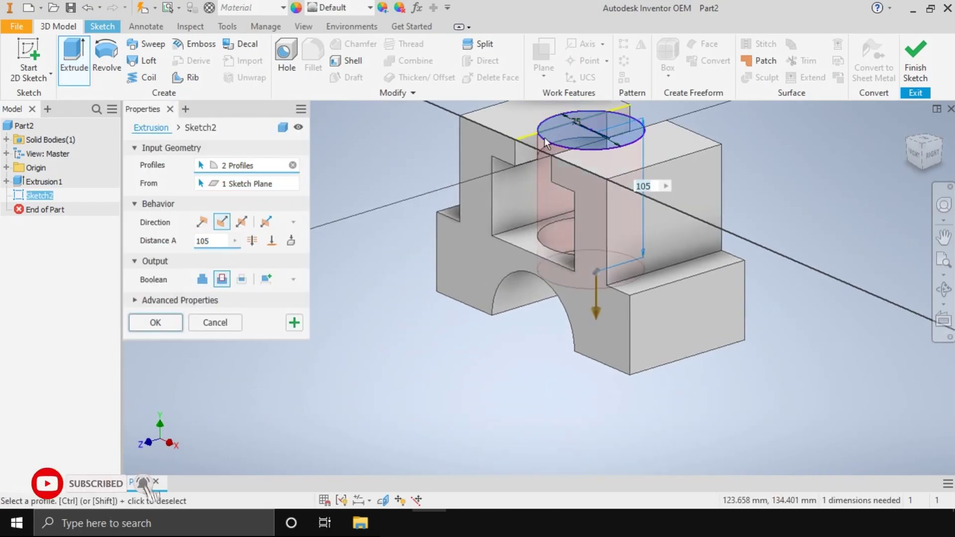
drag(598, 312, 599, 217)
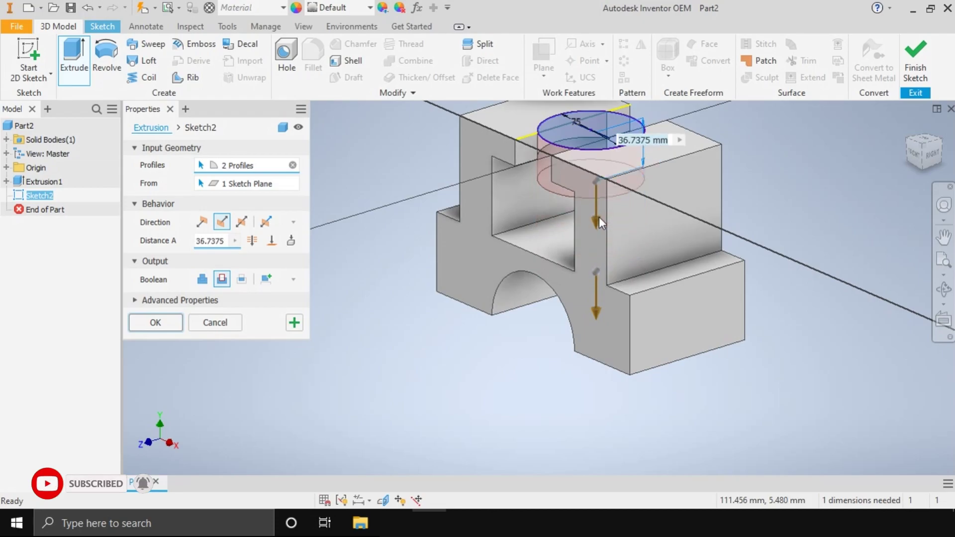
text(30)
click(157, 322)
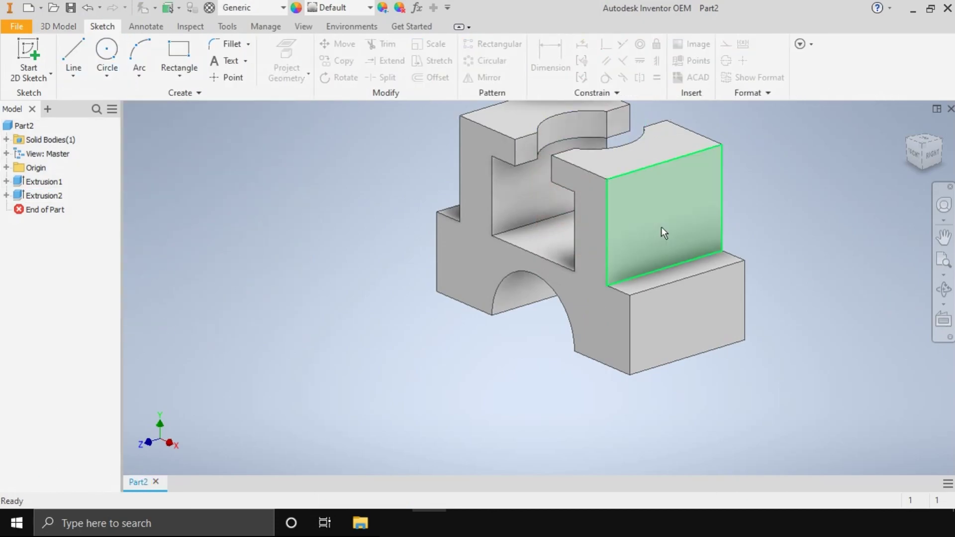
- Sketch two right triangles on the front face beside the left and right towers
click(596, 288)
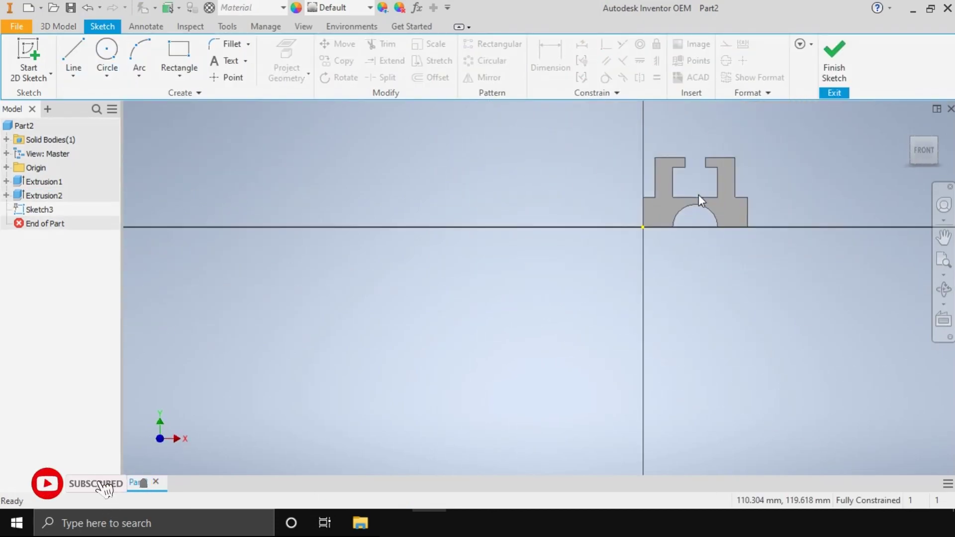
scroll(772, 219, up, 3)
key(l)
click(372, 183)
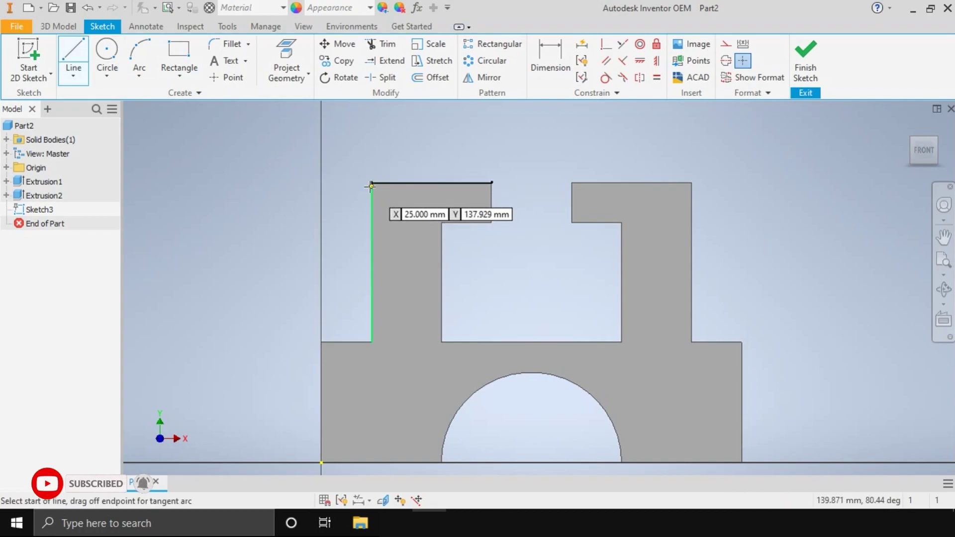
click(372, 342)
click(321, 342)
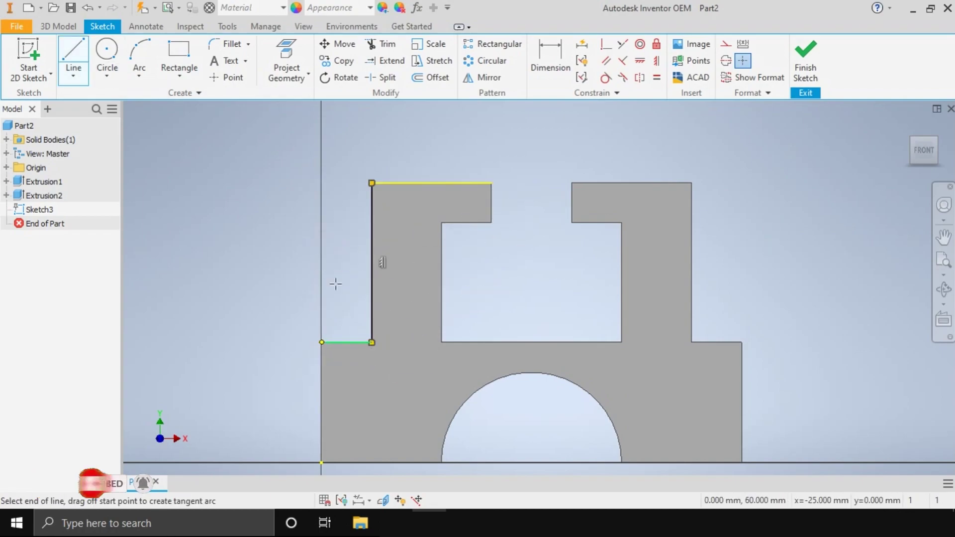
click(371, 182)
click(692, 182)
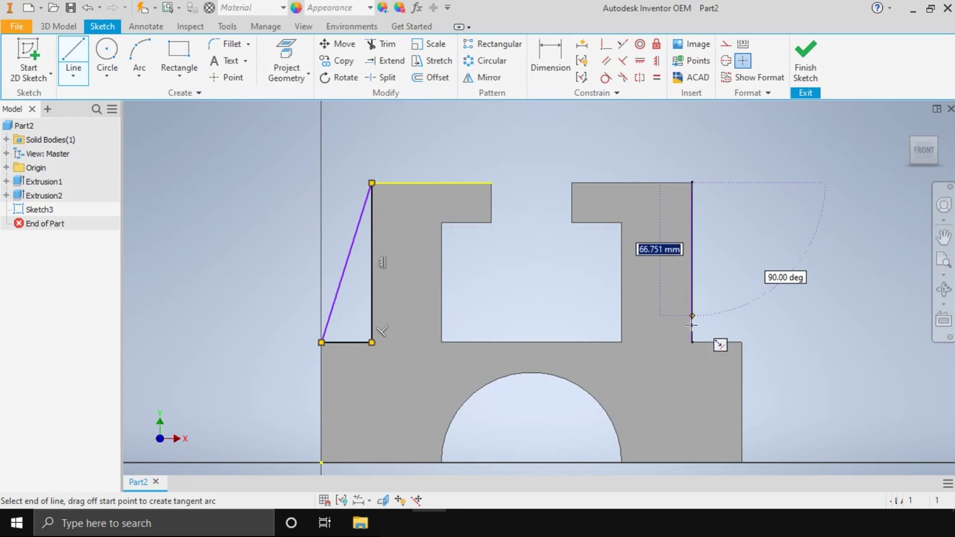
click(691, 342)
click(742, 343)
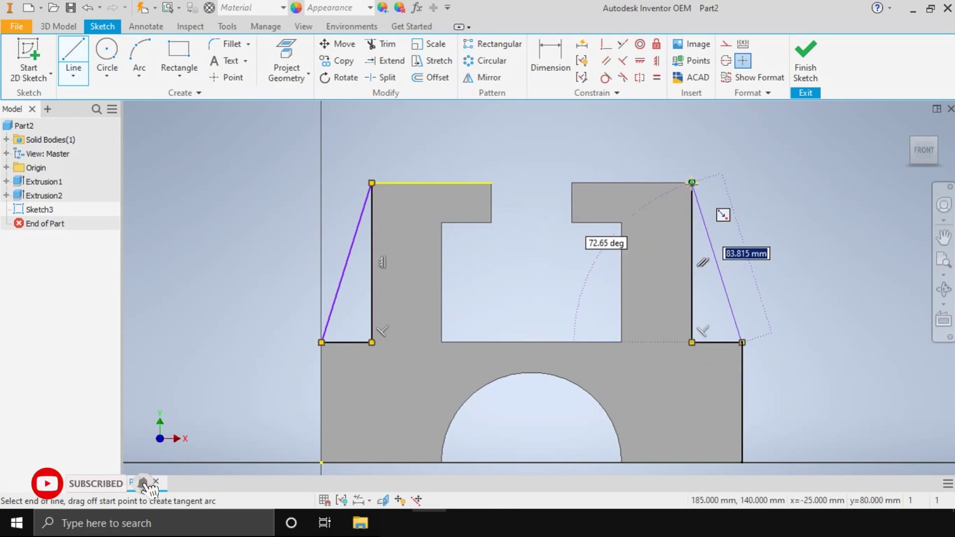
click(692, 183)
- Extrude both triangles 105 mm backward and select the block's right side face
click(58, 26)
click(74, 60)
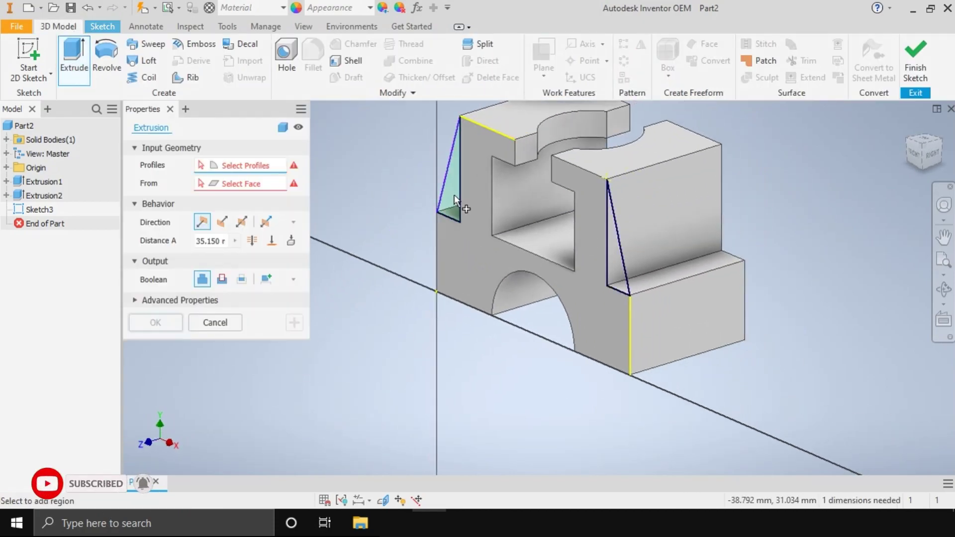
click(435, 184)
click(611, 268)
click(222, 222)
text(105)
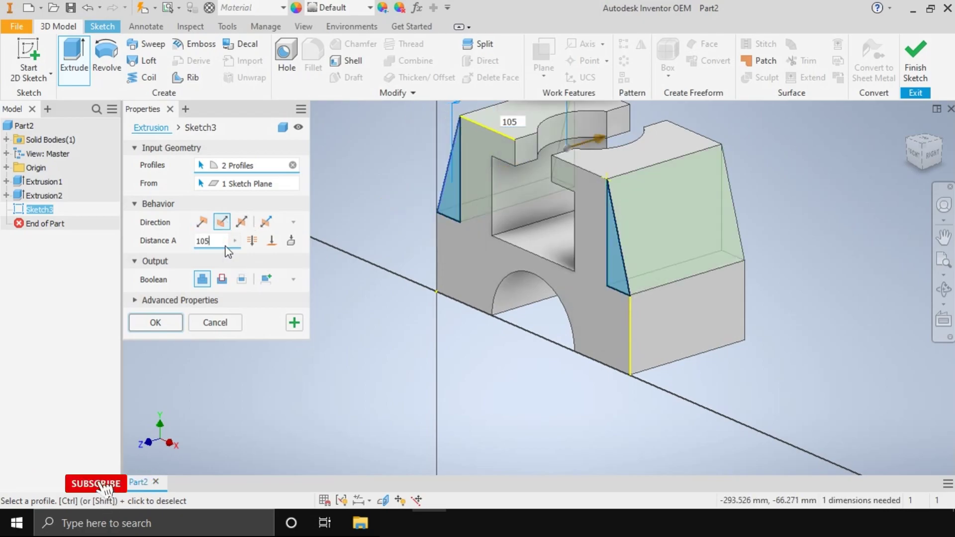
key(Return)
click(674, 219)
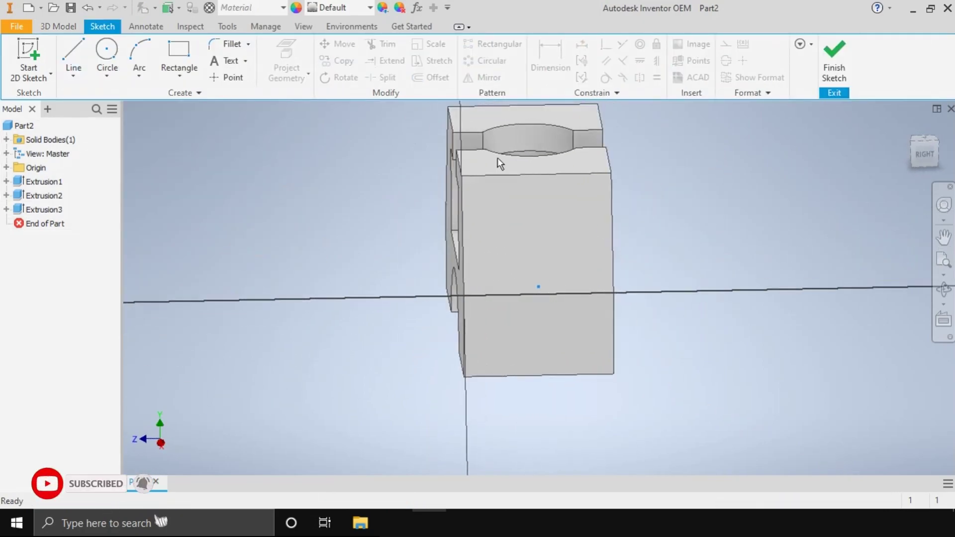
- Start the side-face outline with the left edge and a 40 mm top segment
key(l)
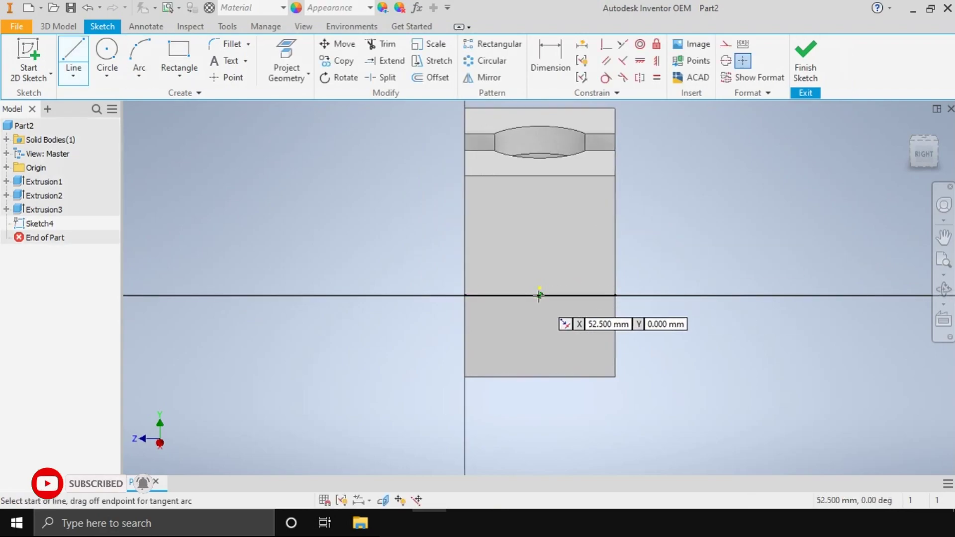
click(539, 295)
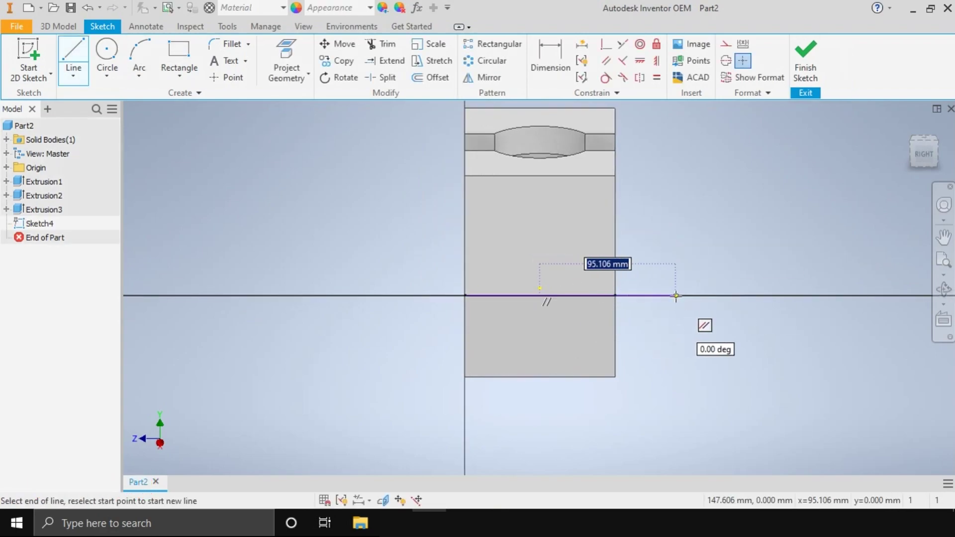
key(Escape)
key(l)
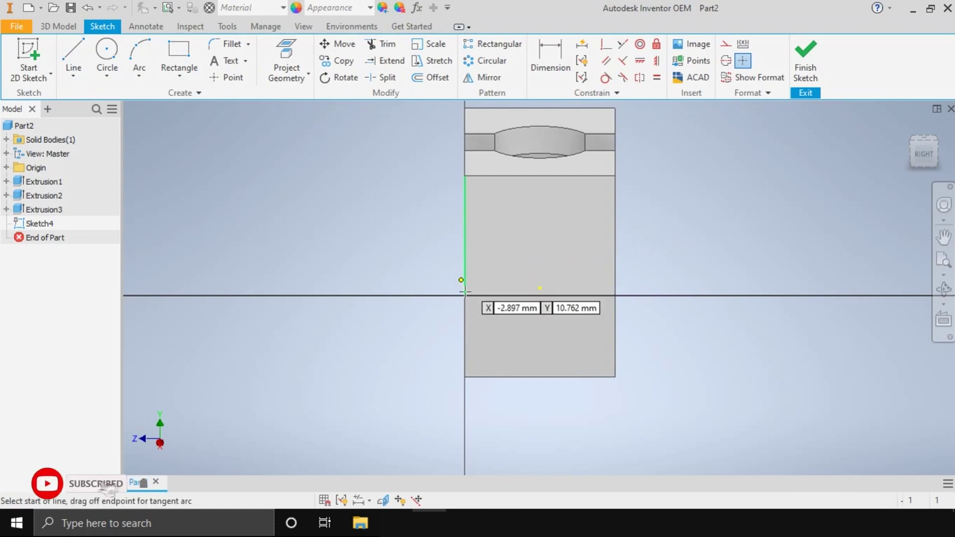
click(466, 296)
click(465, 176)
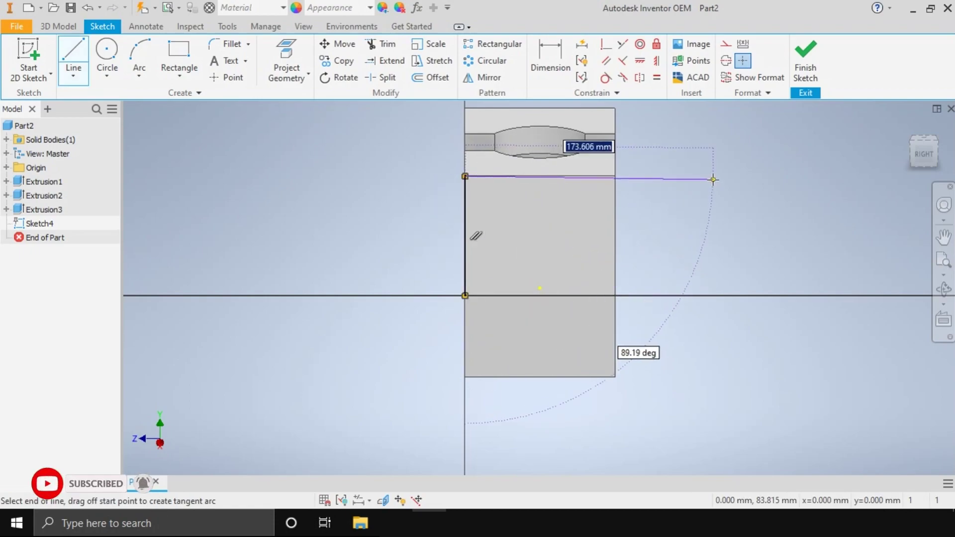
text(40)
key(Return)
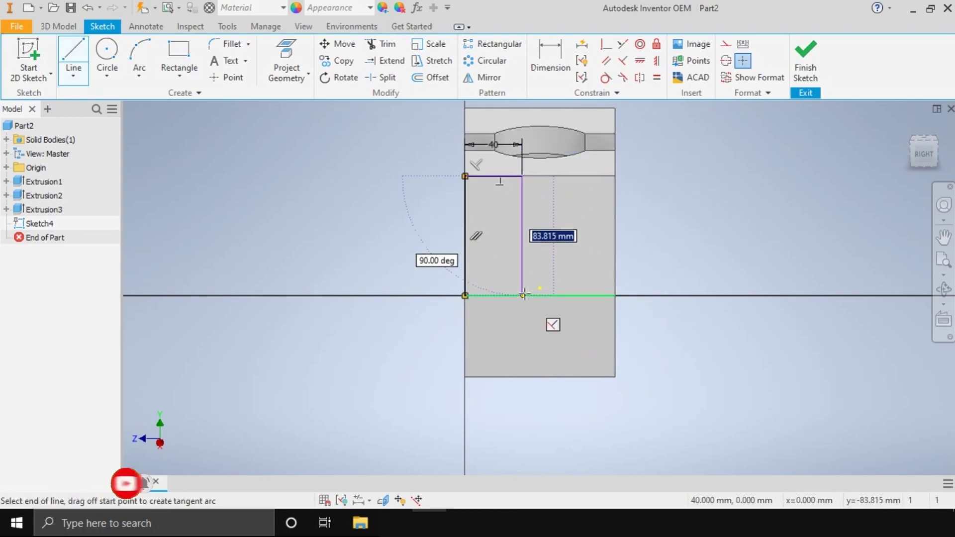
- Add the dividers, bottom and right edges with the second 40 mm segment
click(523, 296)
click(615, 295)
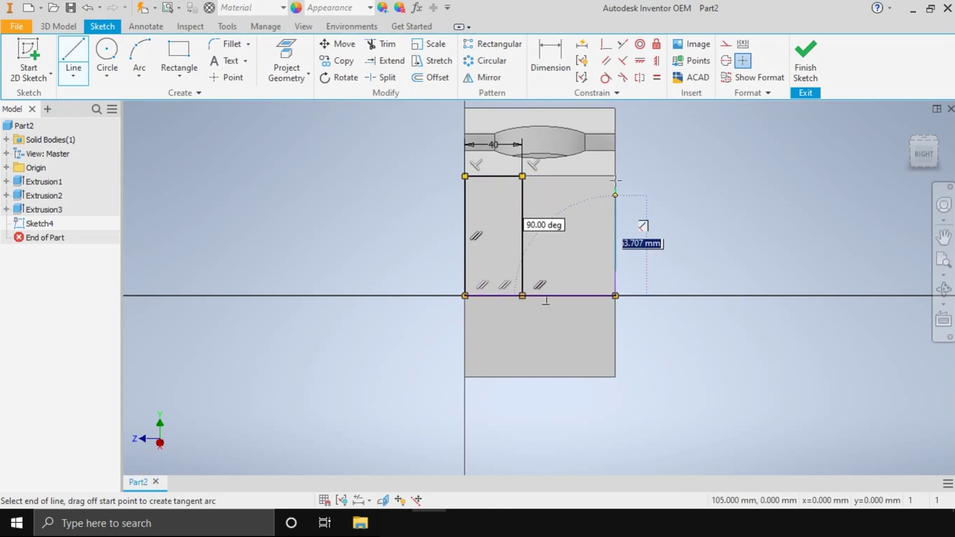
click(615, 175)
text(40)
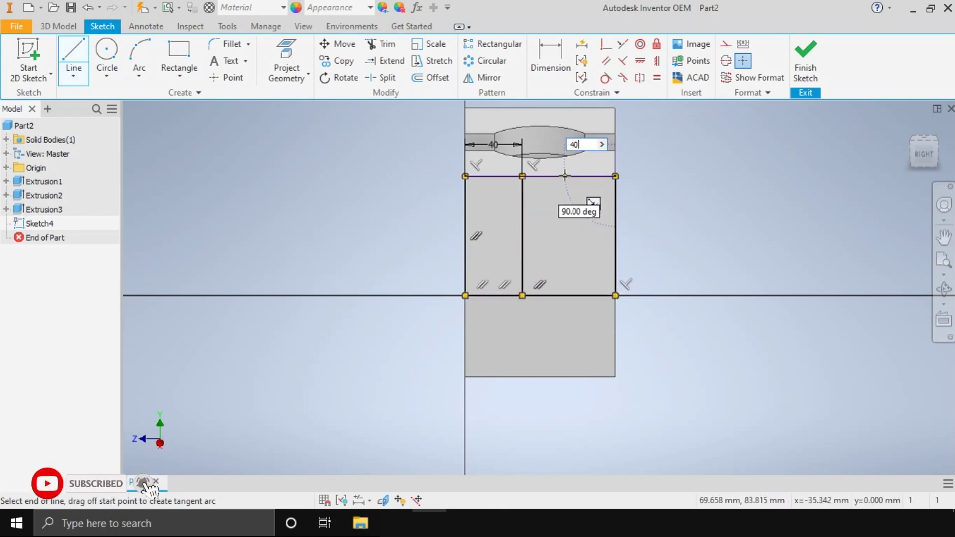
key(Return)
click(558, 296)
click(616, 296)
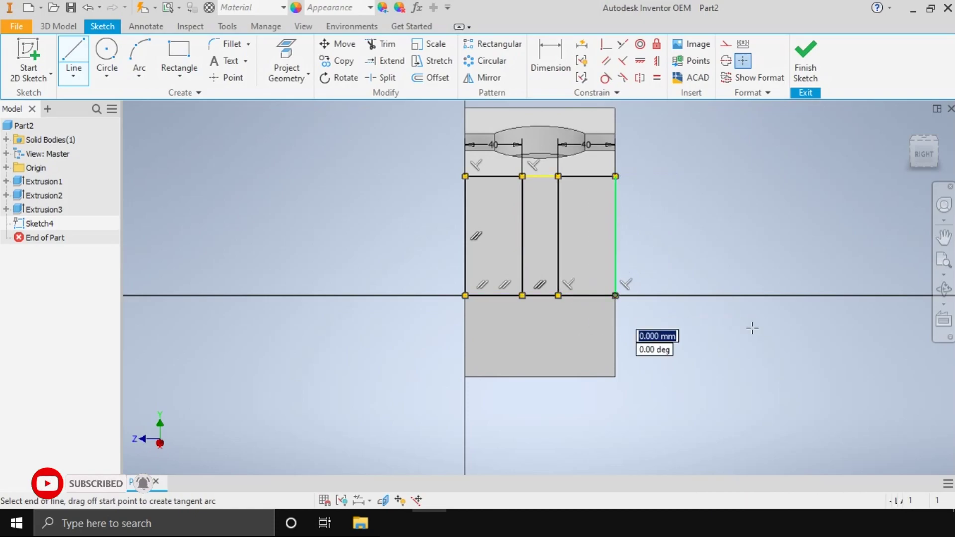
key(Escape)
click(58, 26)
- Abandon the side-face extrusion and return to a face of the part
click(74, 60)
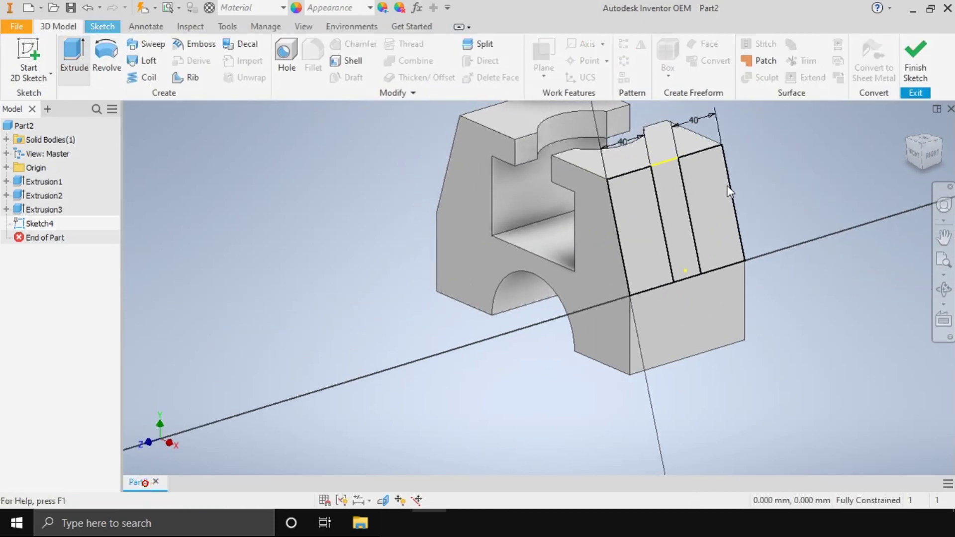
click(647, 241)
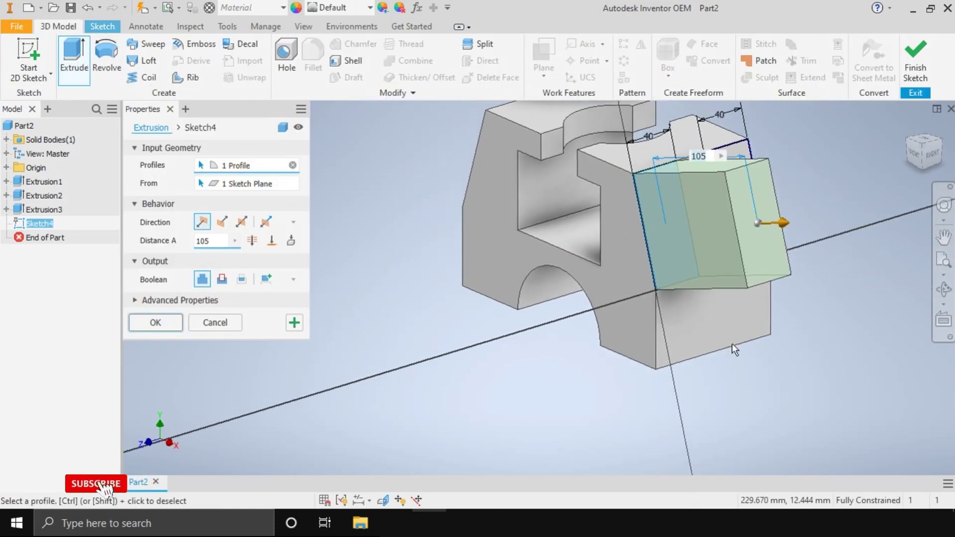
key(Escape)
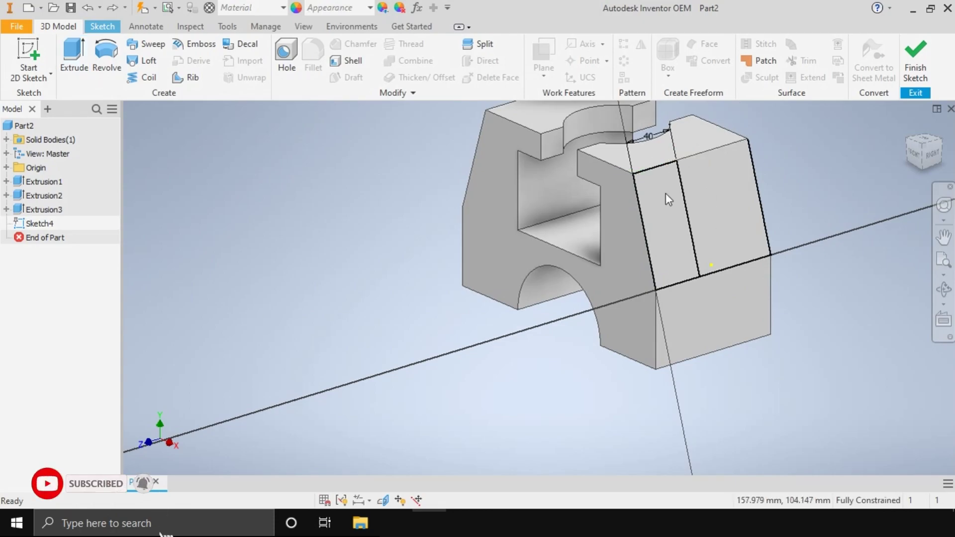
click(714, 340)
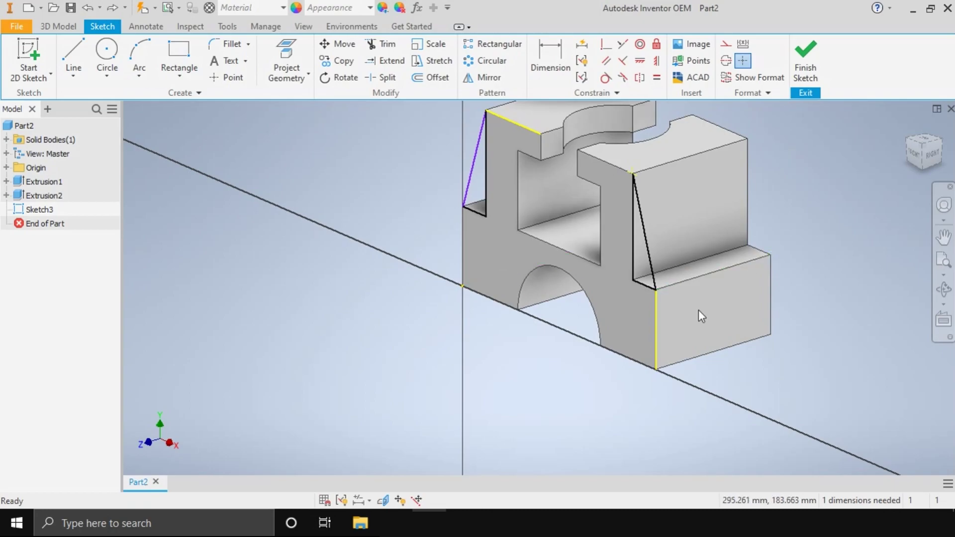
- Trial-extrude the two triangles, including a 70 mm depth, then undo it
key(e)
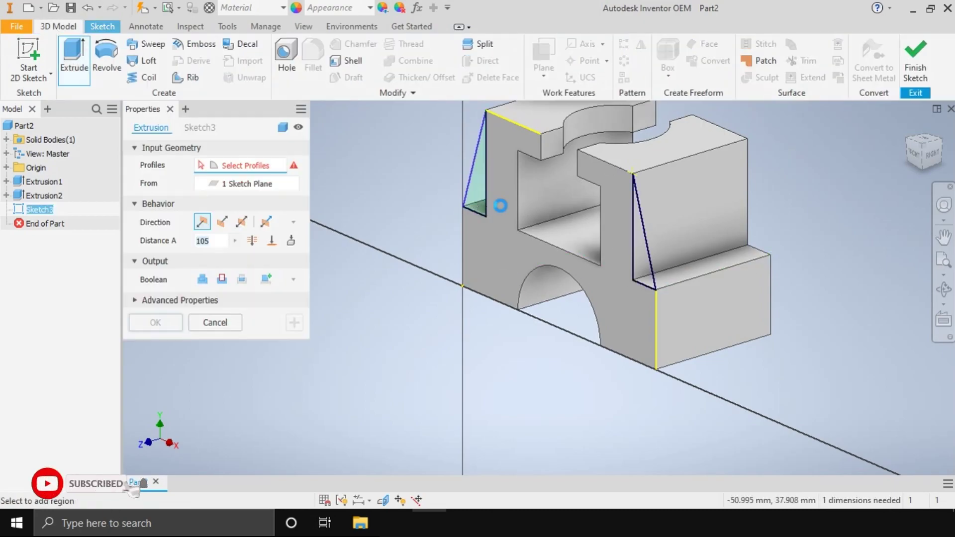
click(643, 262)
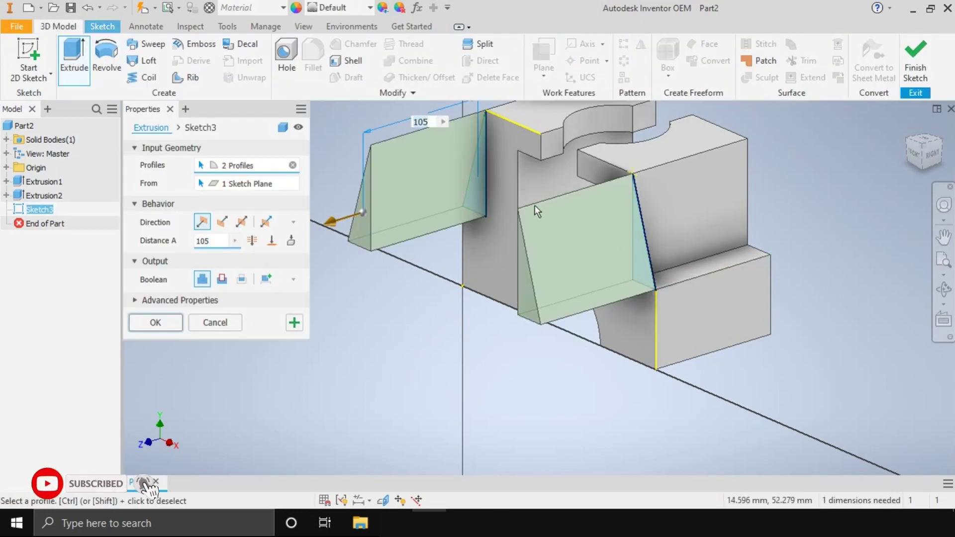
click(268, 220)
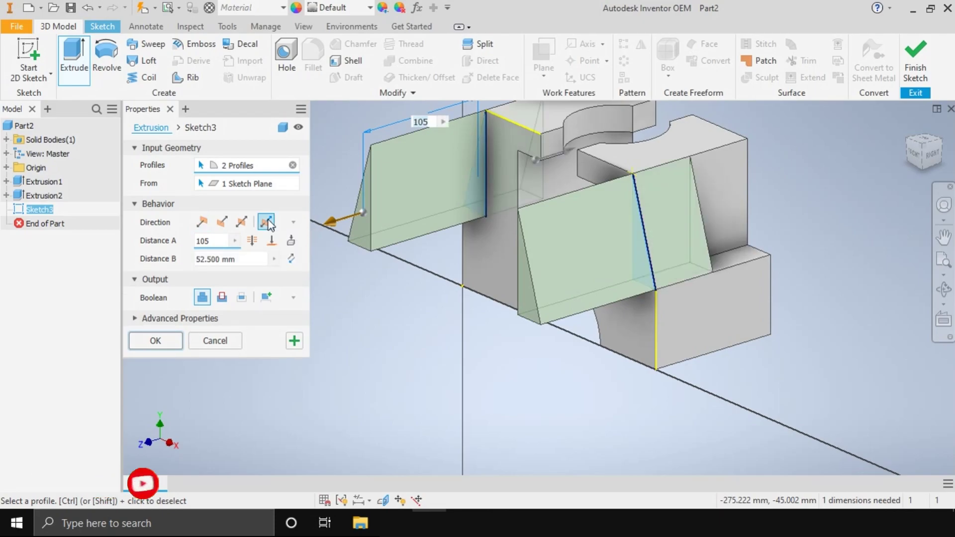
key(Escape)
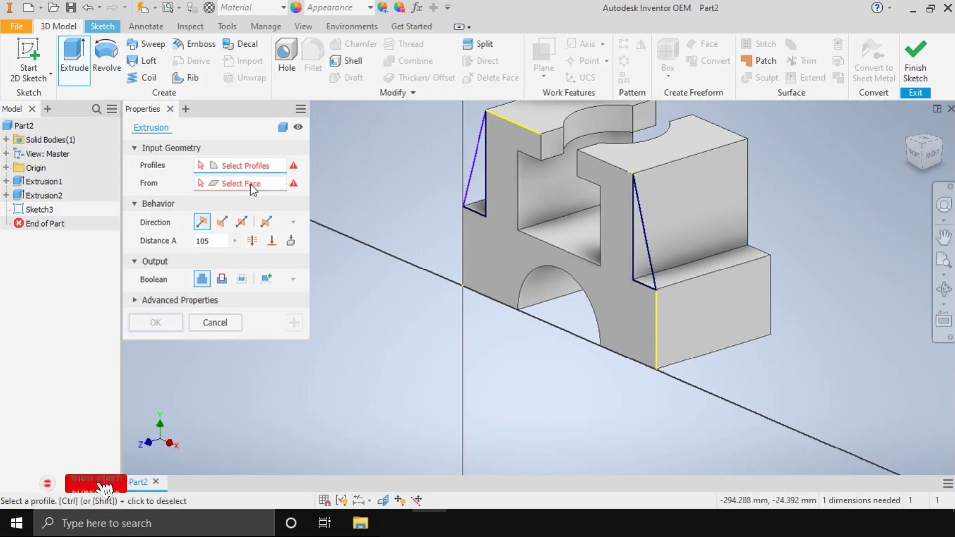
click(637, 263)
click(480, 186)
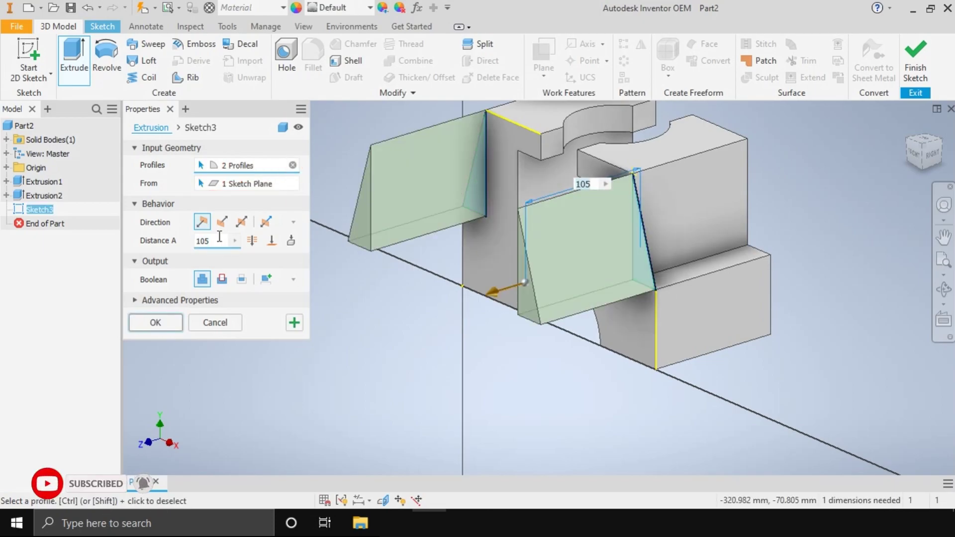
text(70)
key(Return)
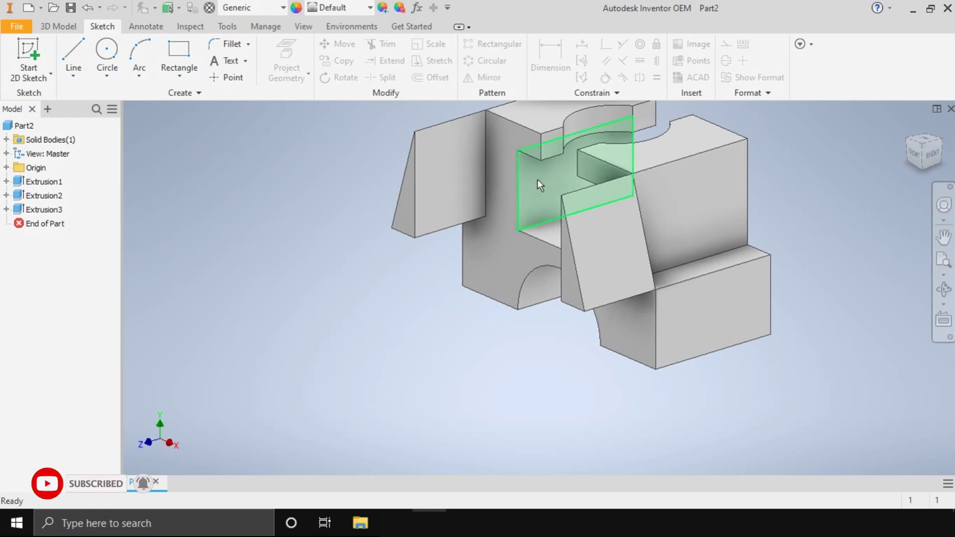
key(ctrl+z)
- Extrude both triangle profiles 65 mm into ribs and choose a block face to sketch
click(70, 29)
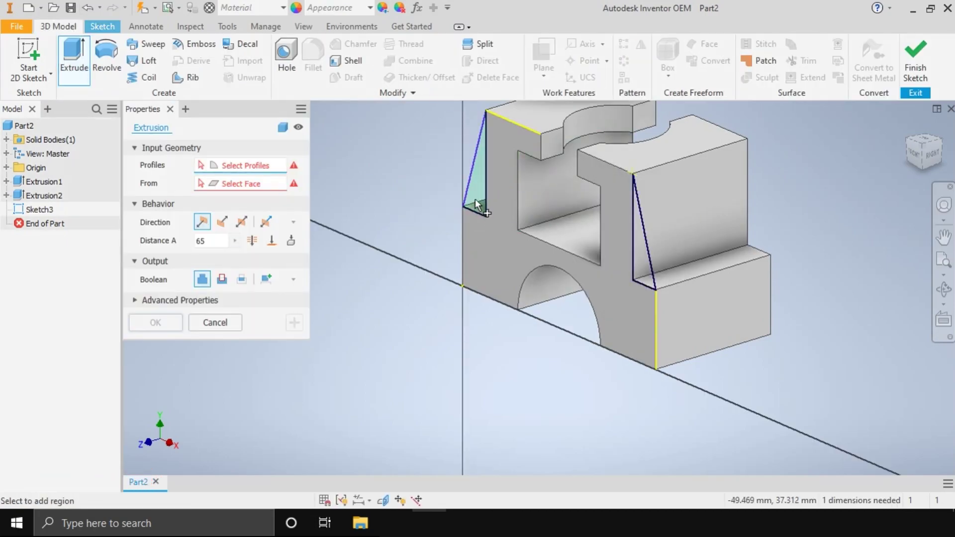
click(475, 199)
click(645, 273)
click(155, 322)
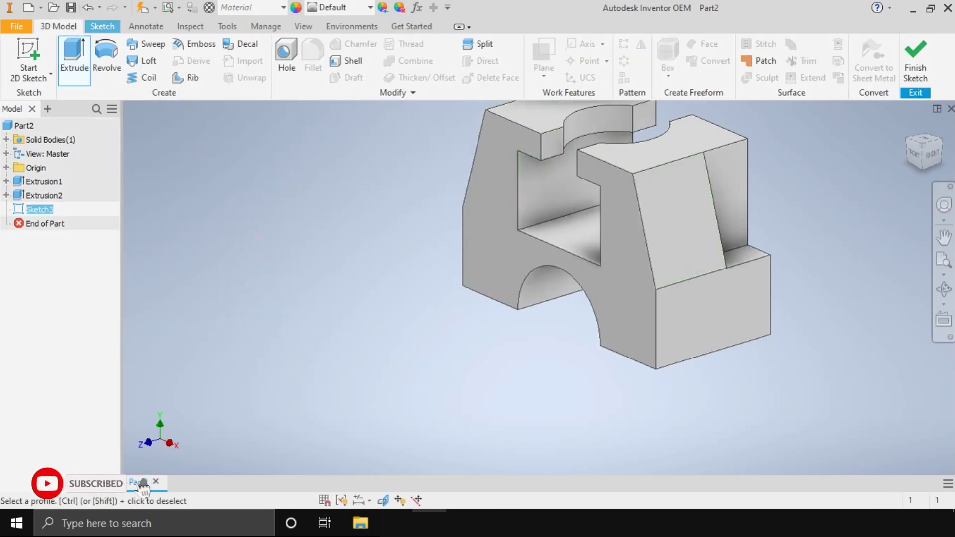
key(s)
click(712, 298)
- Sketch a 40 mm-wide rectangular outline on the right block's side face
click(73, 52)
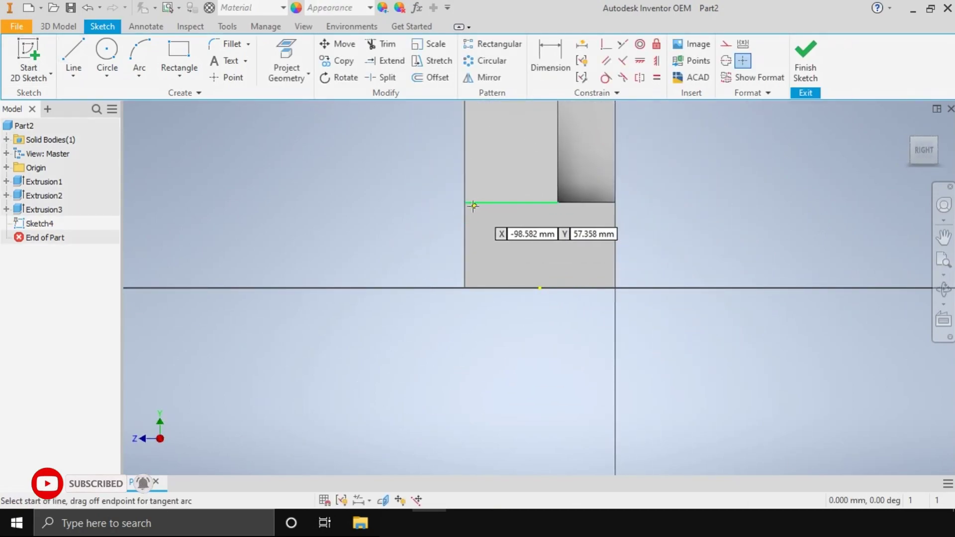
click(466, 116)
click(466, 202)
text(40)
key(Return)
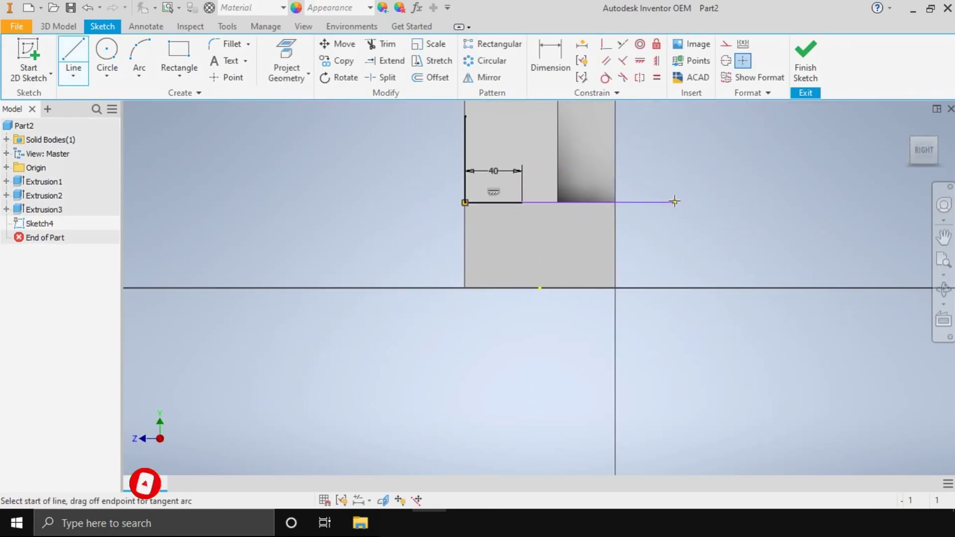
scroll(620, 192, up, 3)
scroll(577, 230, down, 3)
scroll(616, 258, down, 2)
click(616, 258)
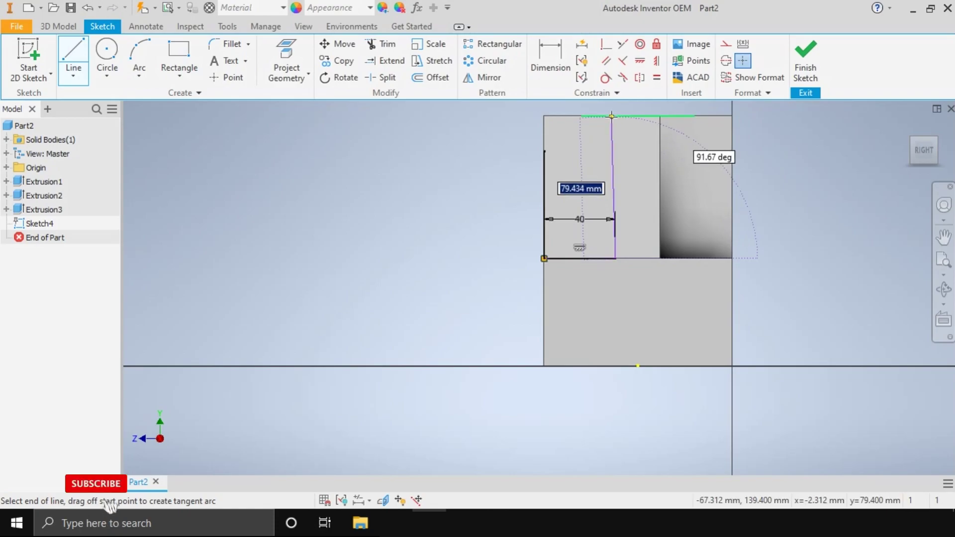
click(615, 117)
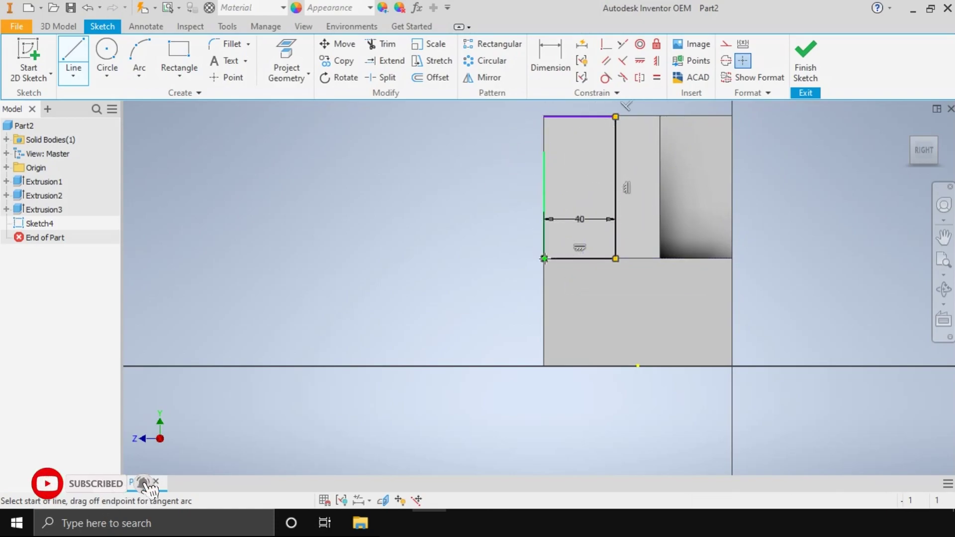
- Cut the rectangle 25 mm deep into the block
click(58, 26)
click(65, 52)
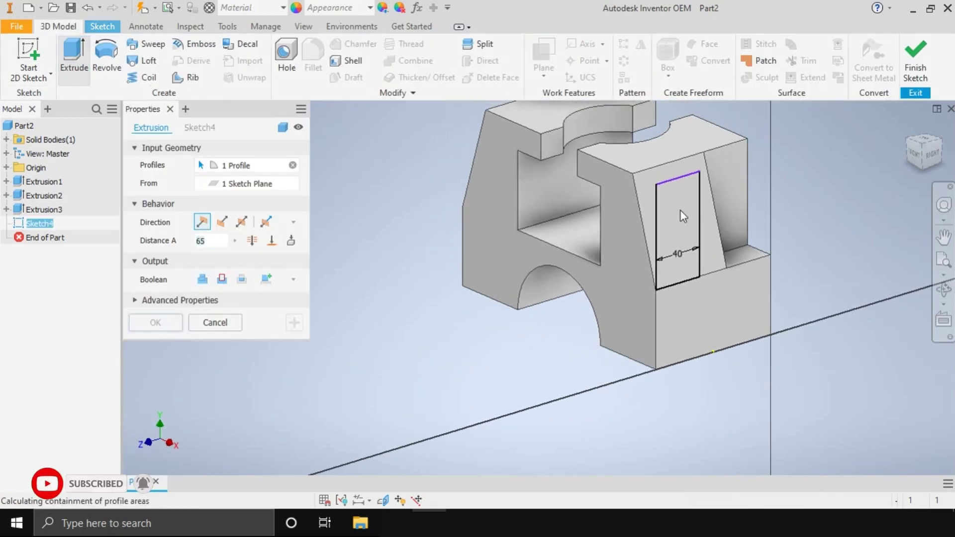
click(221, 279)
text(25)
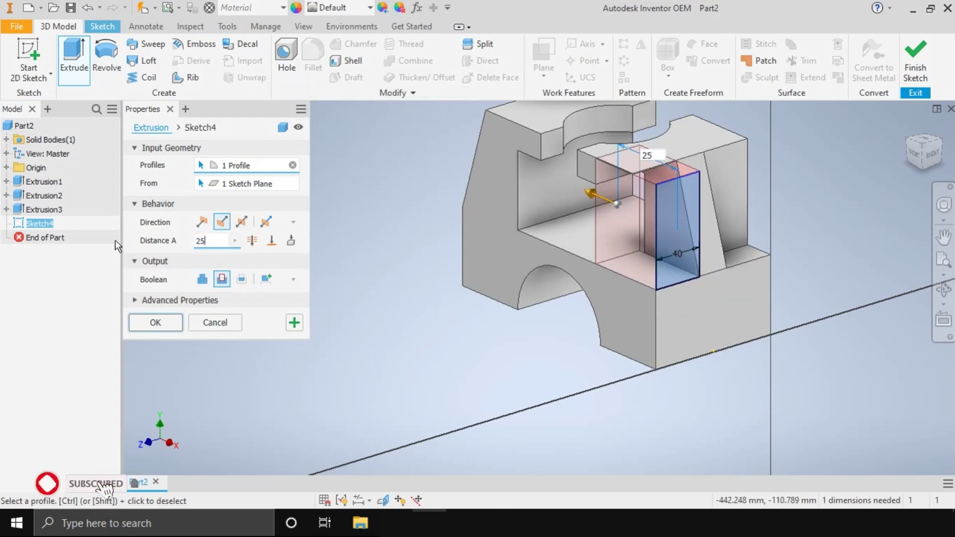
key(Return)
middle_drag(503, 238, 691, 323)
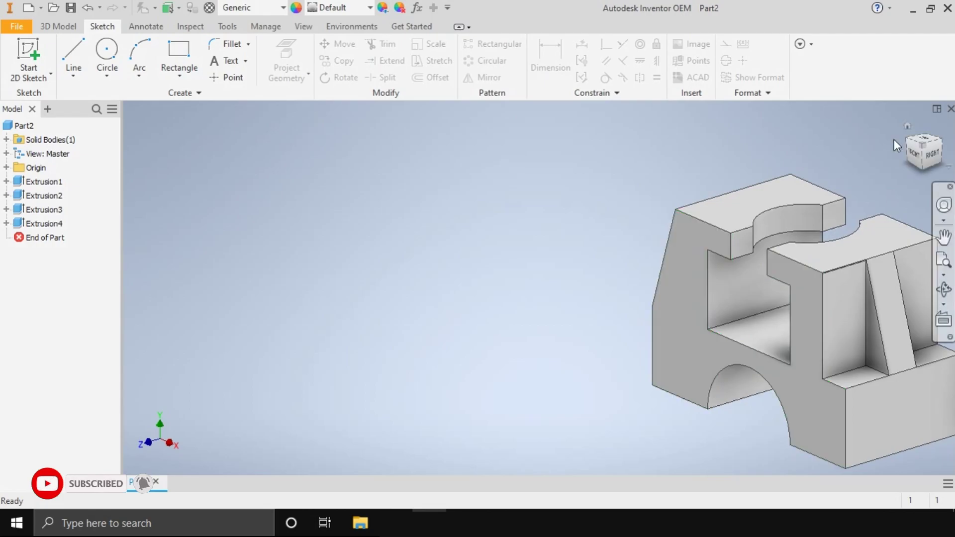
- Sketch a closed rectangle with a 40 mm side on another face of the block
click(916, 158)
click(691, 206)
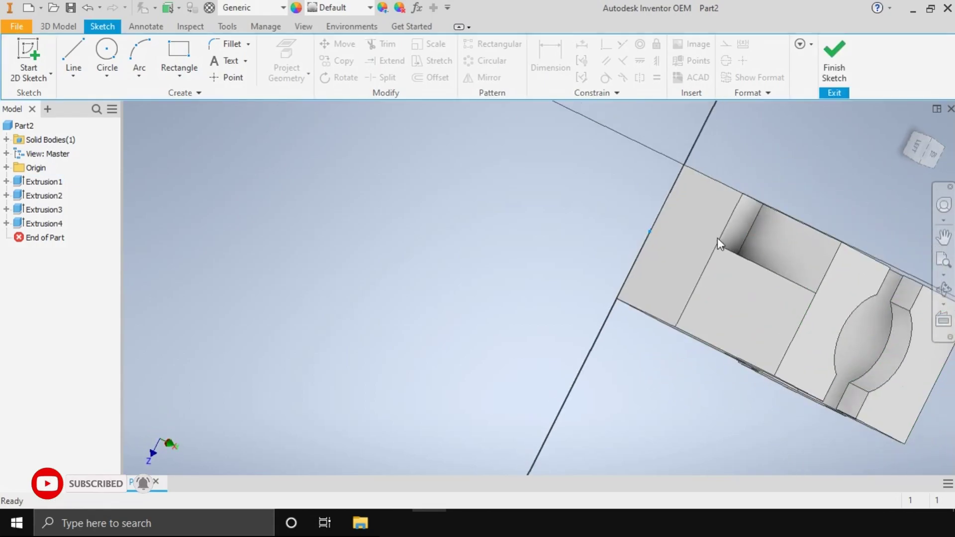
key(l)
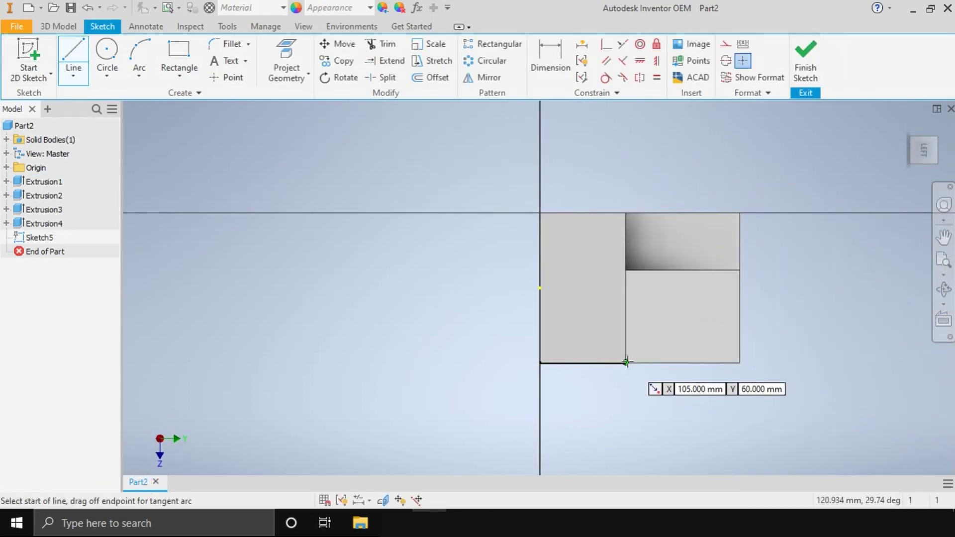
click(626, 362)
text(40)
key(Return)
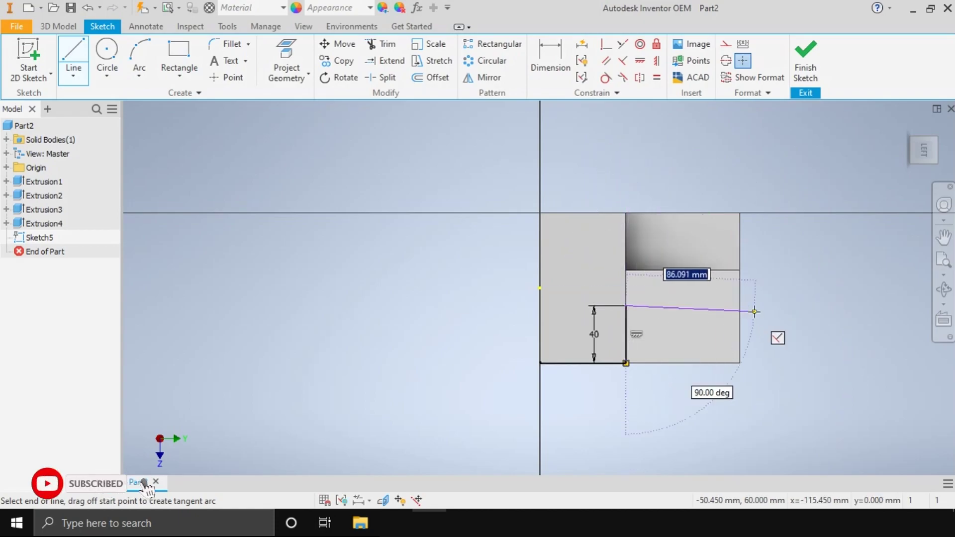
click(740, 306)
click(740, 363)
click(627, 362)
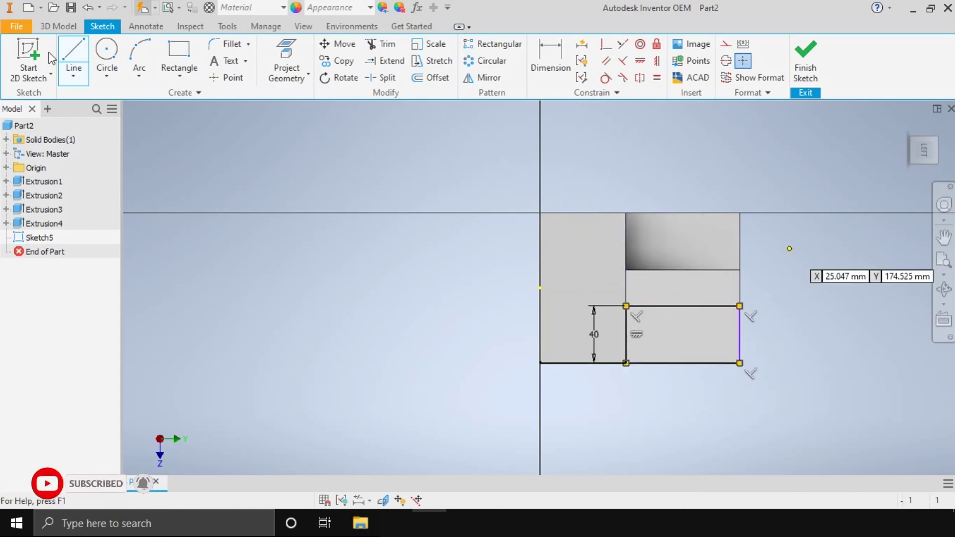
- Extrude the rectangle as a 25 mm deep cut into the part
key(e)
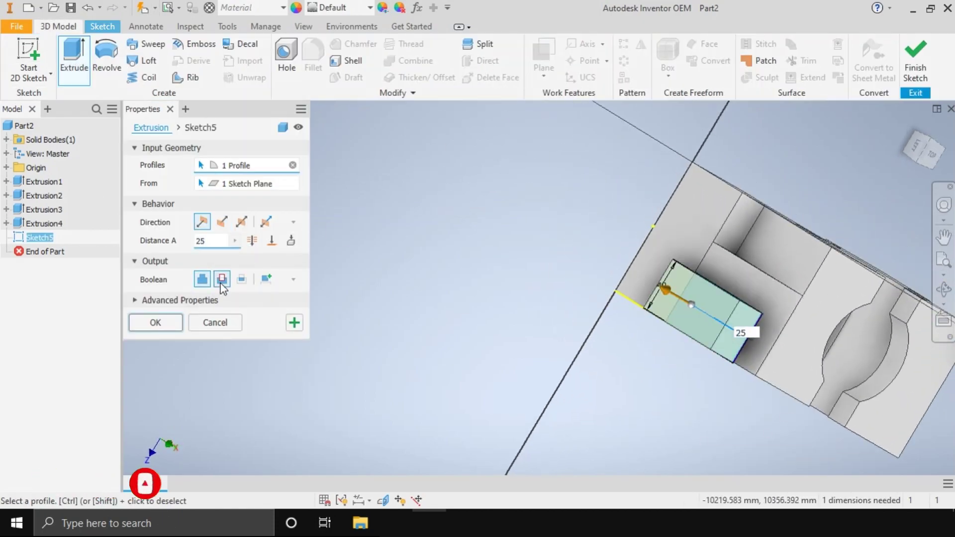
click(222, 279)
click(155, 323)
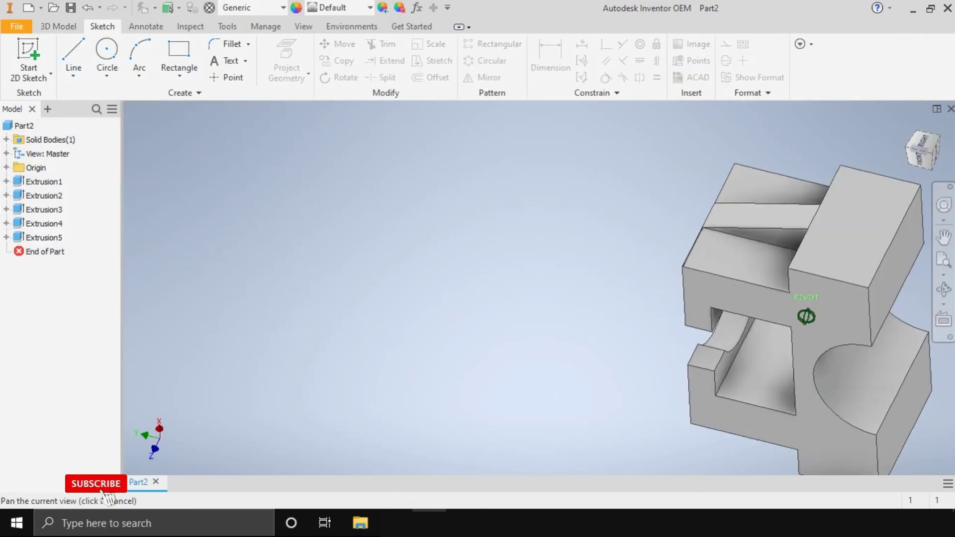
- Apply a yellow colour override (RGB 255,255,0) to Part2, then view it from the top
click(24, 127)
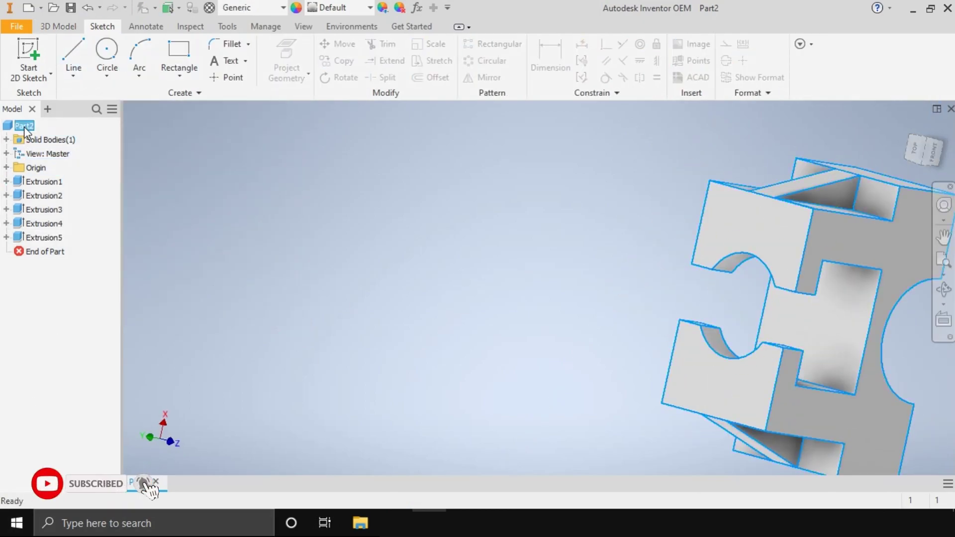
click(382, 8)
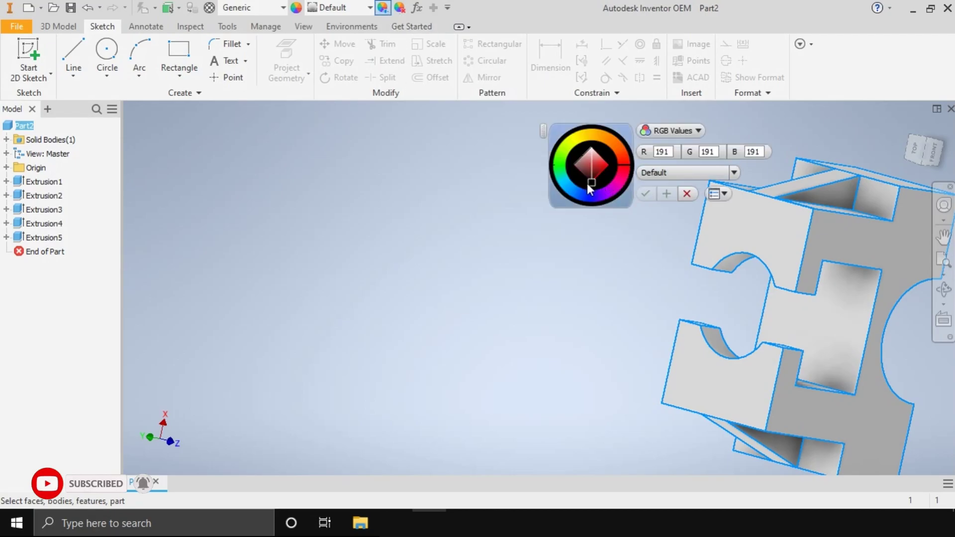
click(558, 160)
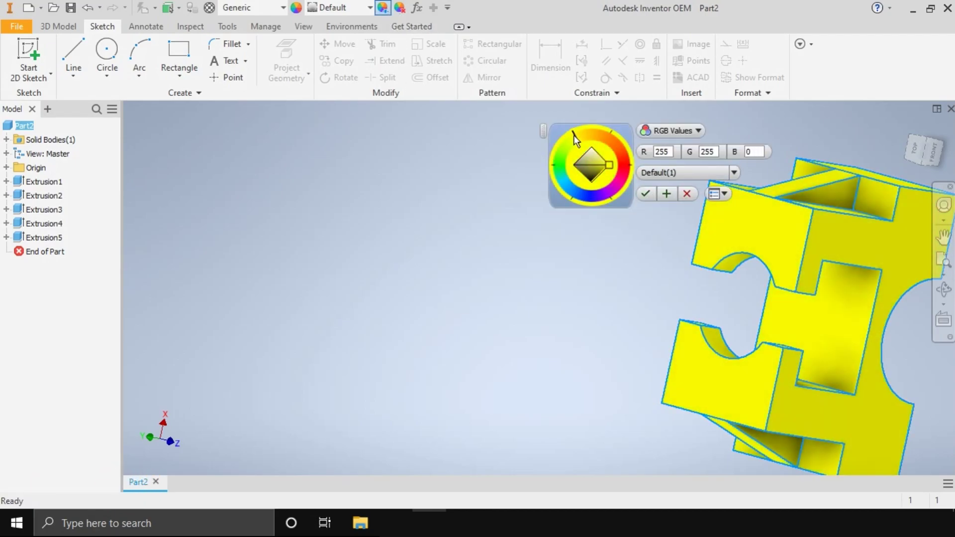
click(646, 193)
click(914, 149)
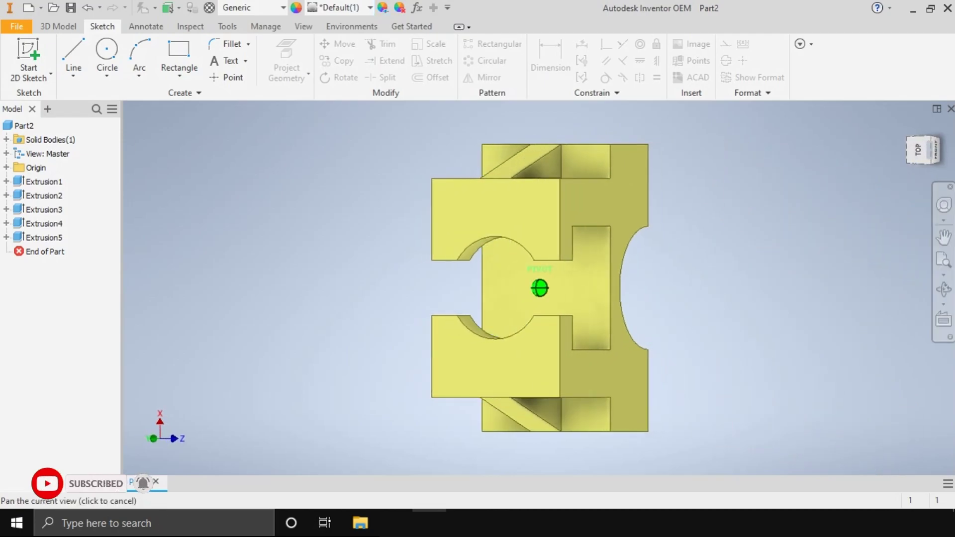
shift+middle_drag(915, 171, 910, 155)
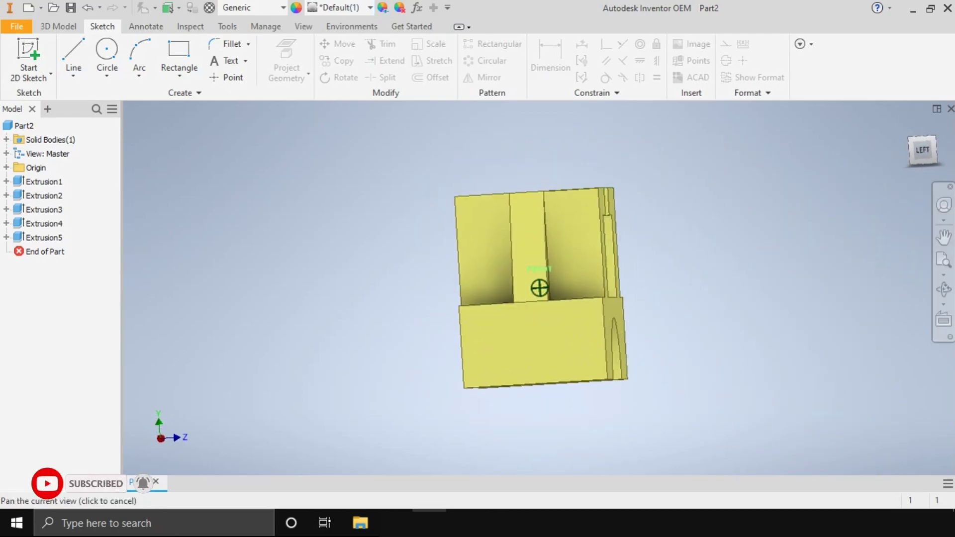
click(921, 151)
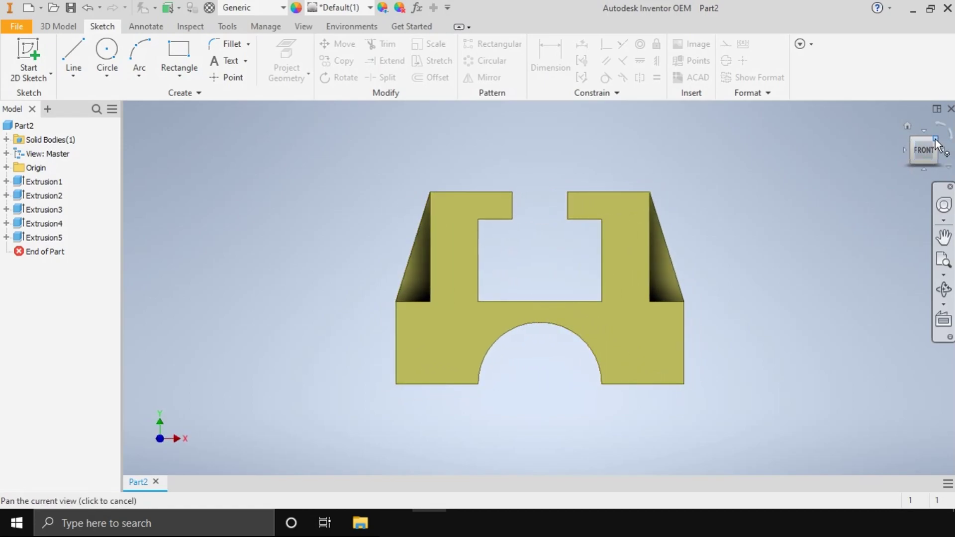
click(938, 144)
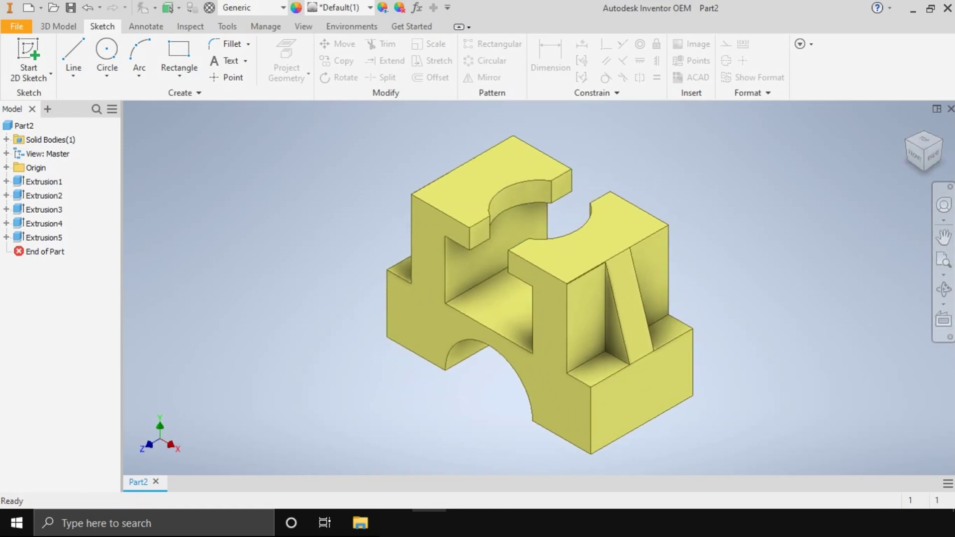